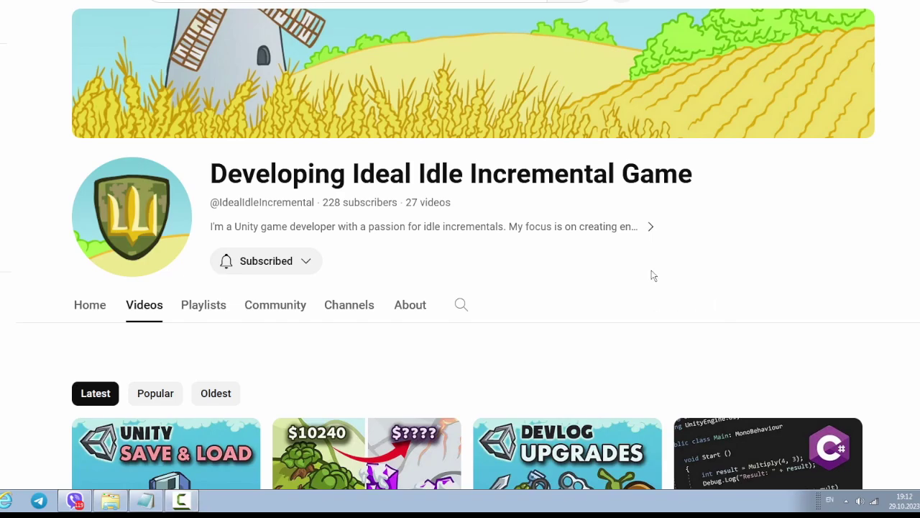
Scroll the channel's Videos tab to reveal the Unity fee and pricing video thumbnails
scroll(653, 275, "down", 5)
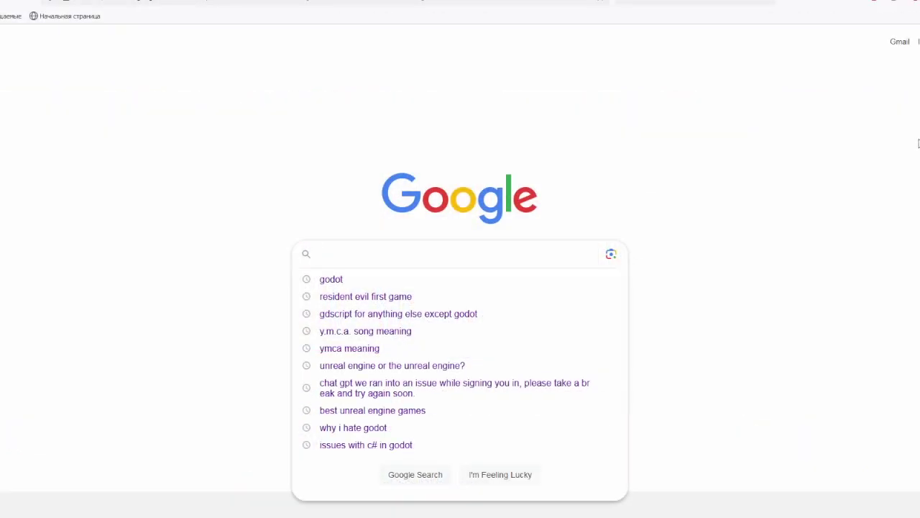
Search Google for 'godot' and scroll the godotengine.org homepage down to Get involved
type("g")
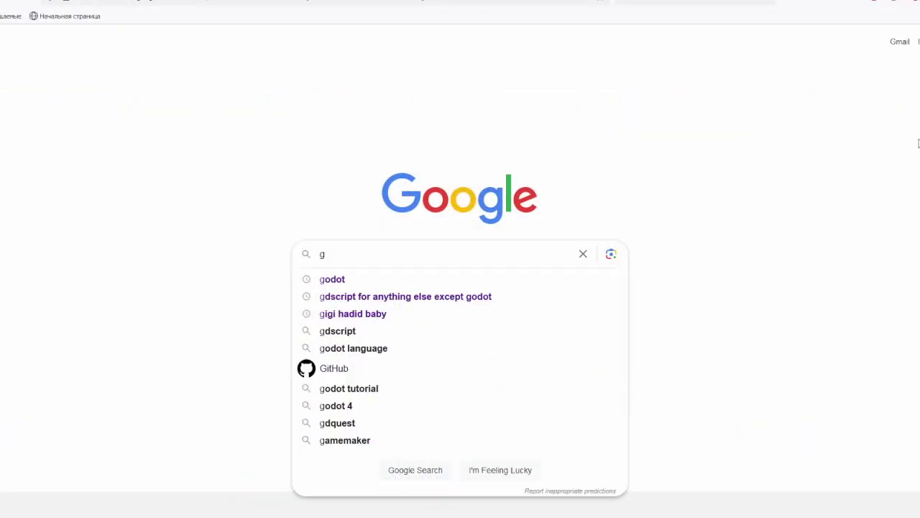
type("odot")
key("Return")
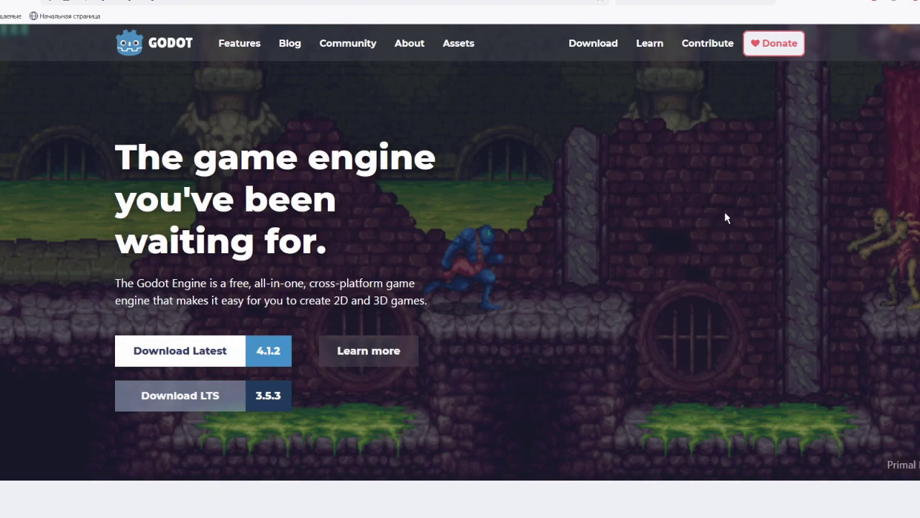
scroll(724, 216, "down", 5)
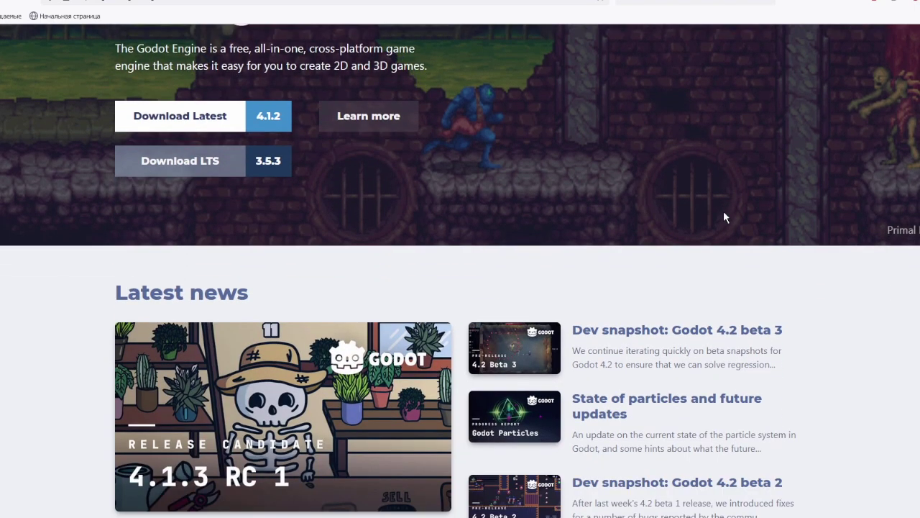
scroll(722, 158, "down", 5)
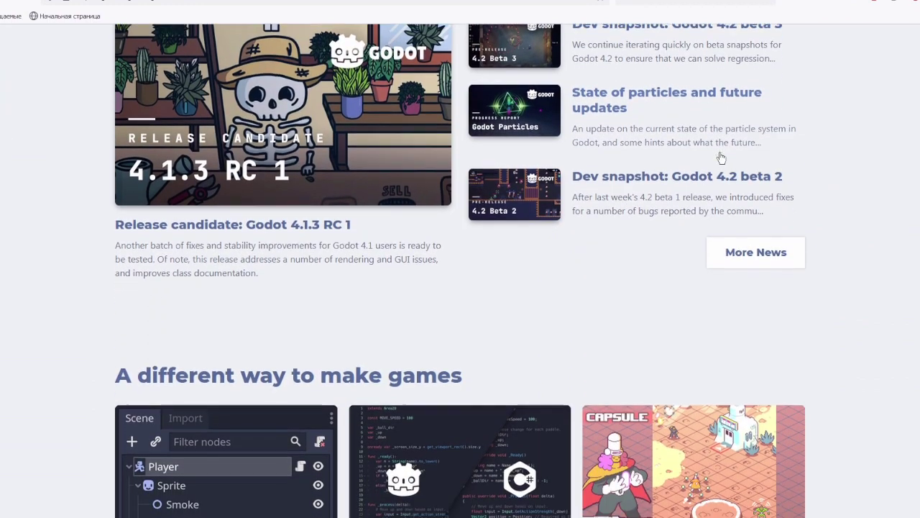
scroll(746, 149, "down", 7)
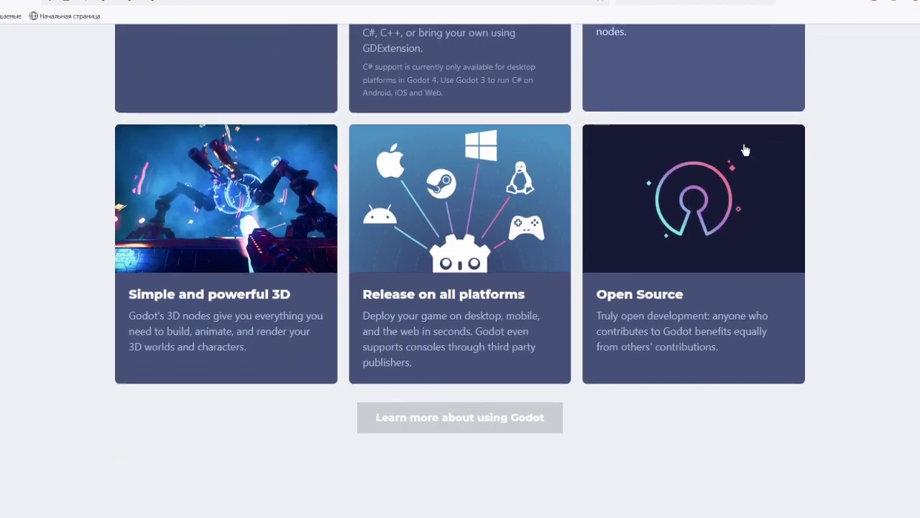
scroll(745, 149, "down", 6)
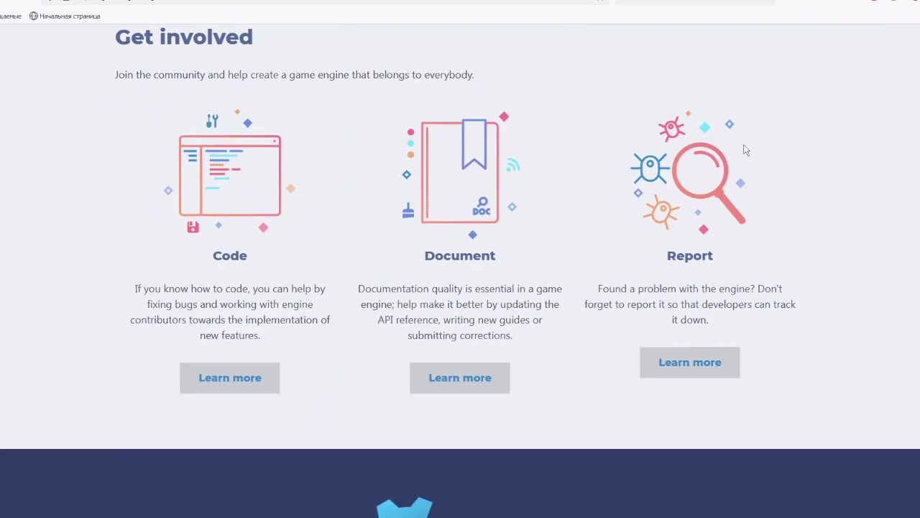
scroll(745, 150, "down", 3)
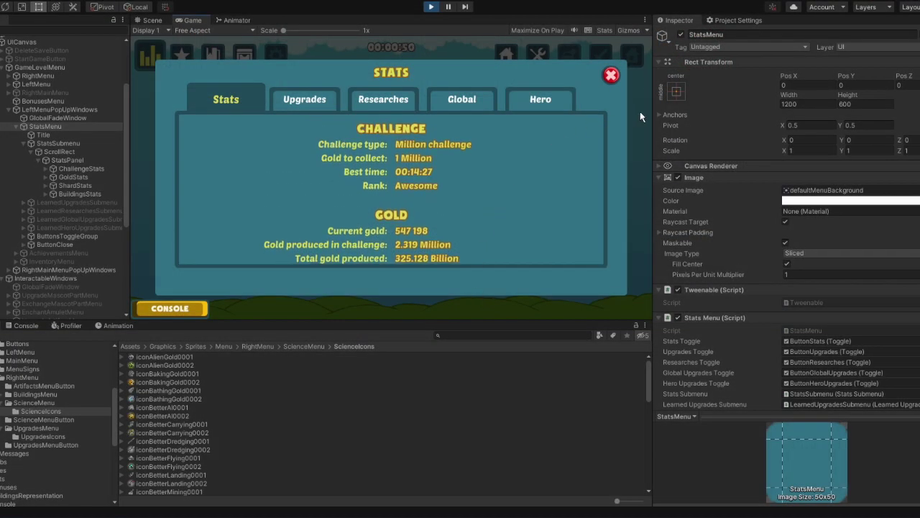
left_click(611, 75)
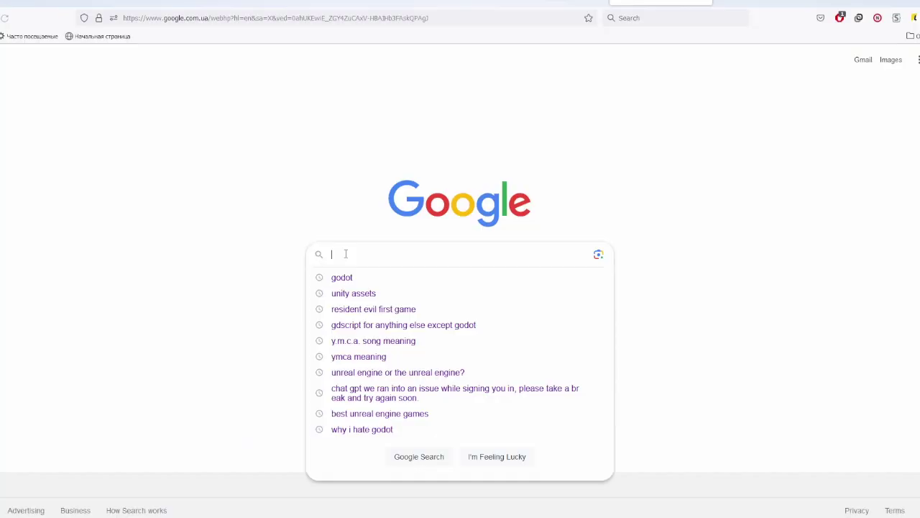
Search Google for 'unreal engine' and open the official unrealengine.com result
type("unre")
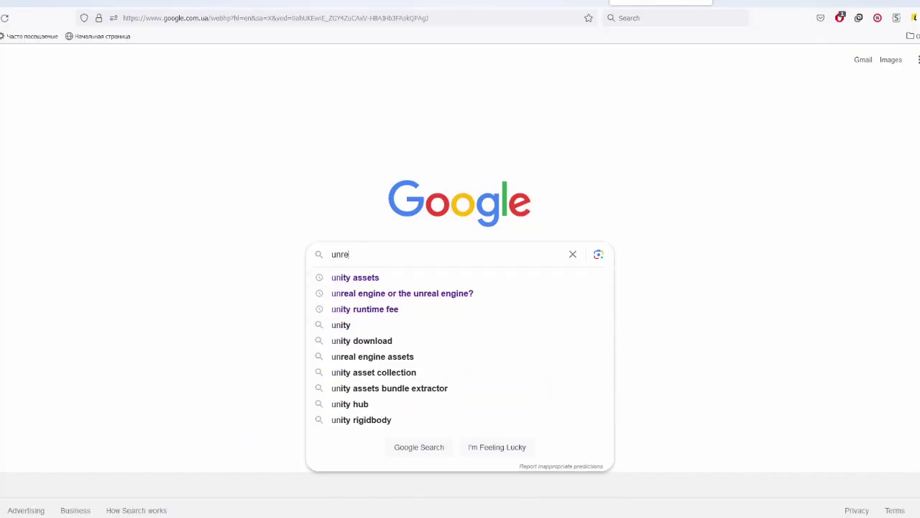
type("al engine")
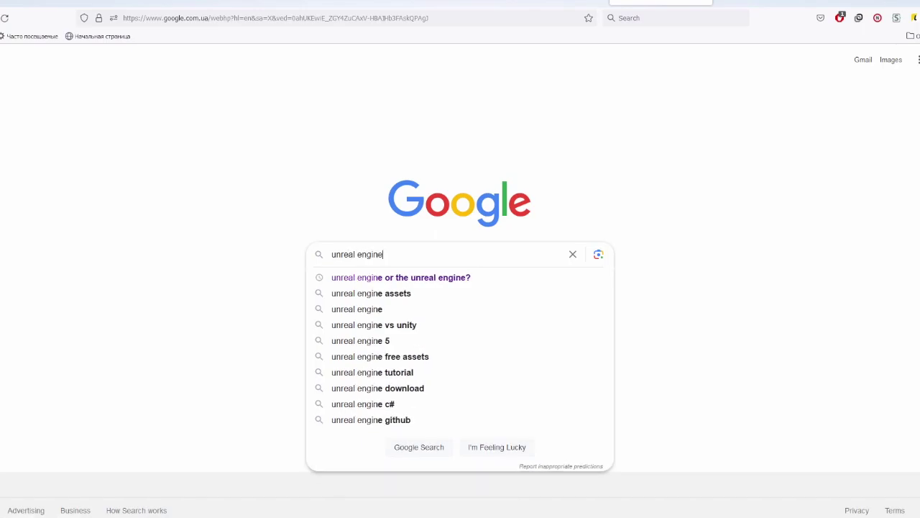
key("Return")
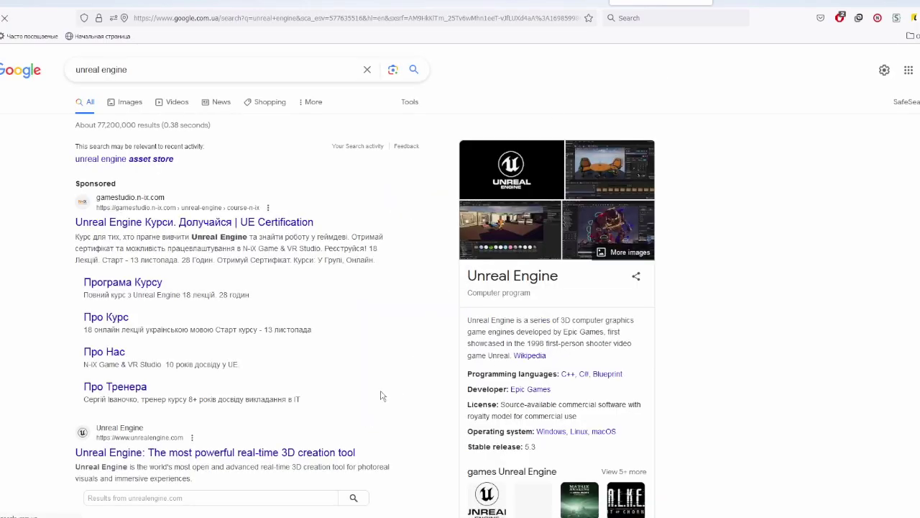
scroll(273, 343, "down", 3)
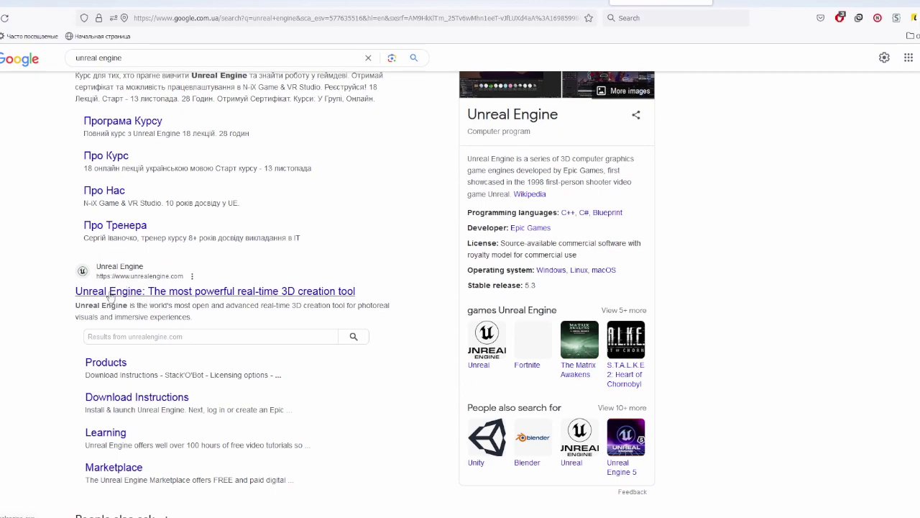
left_click(110, 291)
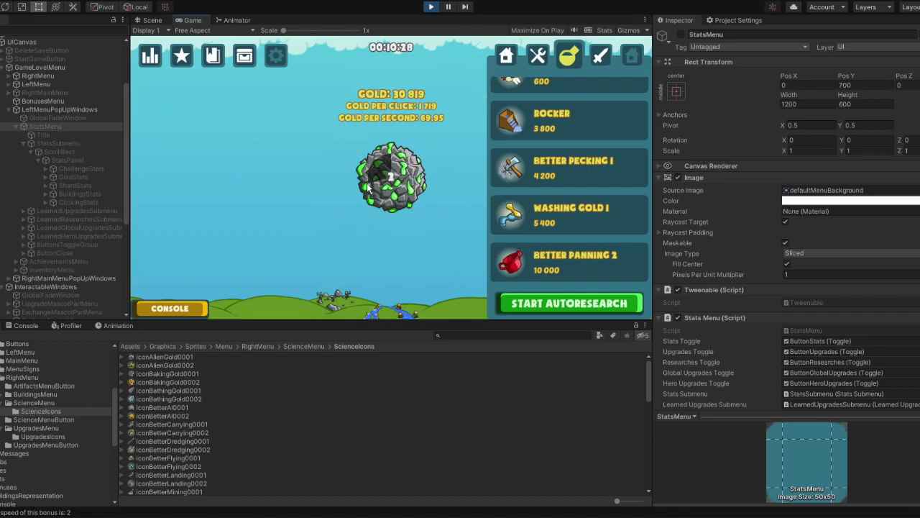
Mine the rock in the Game view for another click's worth of gold
left_click(390, 188)
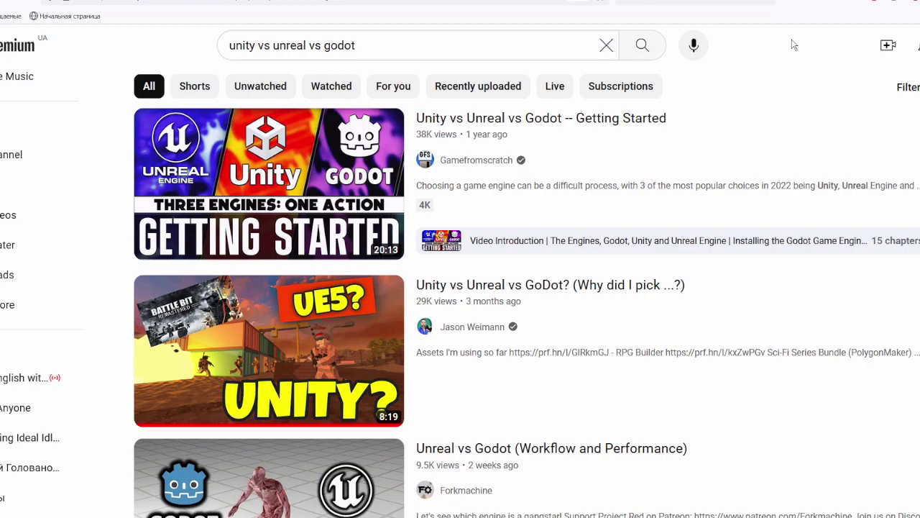
Scroll the 'unity vs unreal vs godot' results down to the engine fee and switching videos
scroll(794, 45, "down", 3)
scroll(793, 44, "down", 4)
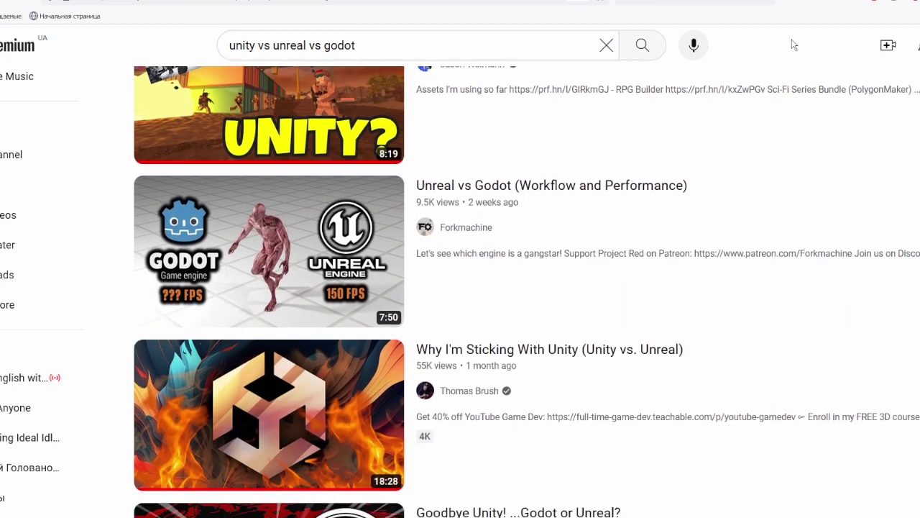
scroll(793, 44, "down", 1)
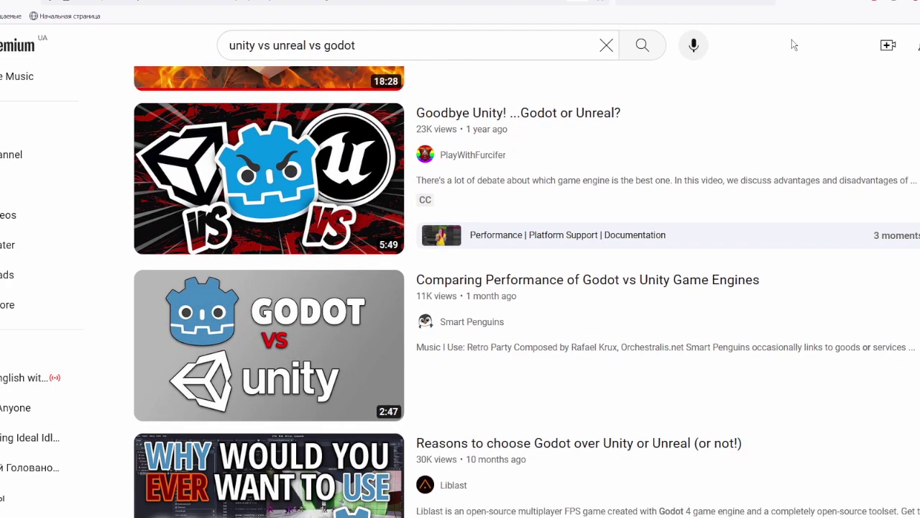
scroll(793, 45, "down", 3)
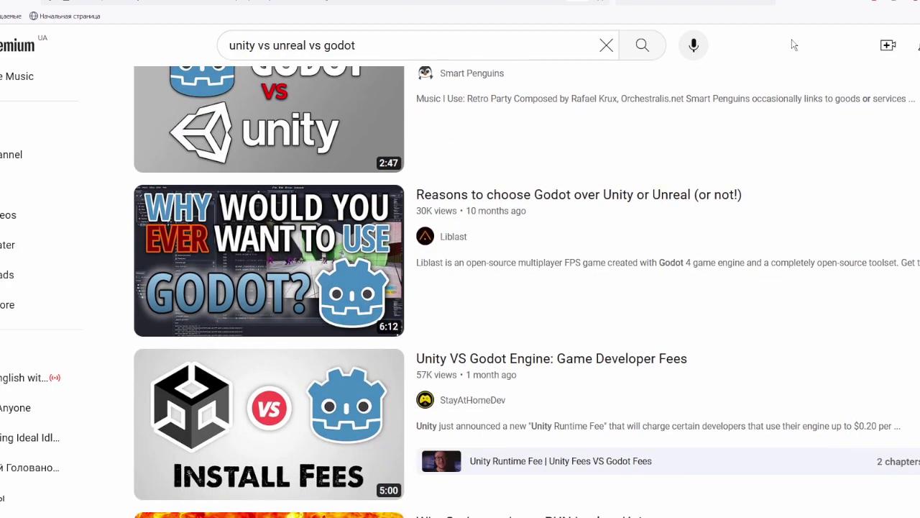
scroll(794, 44, "down", 1)
scroll(793, 44, "down", 1)
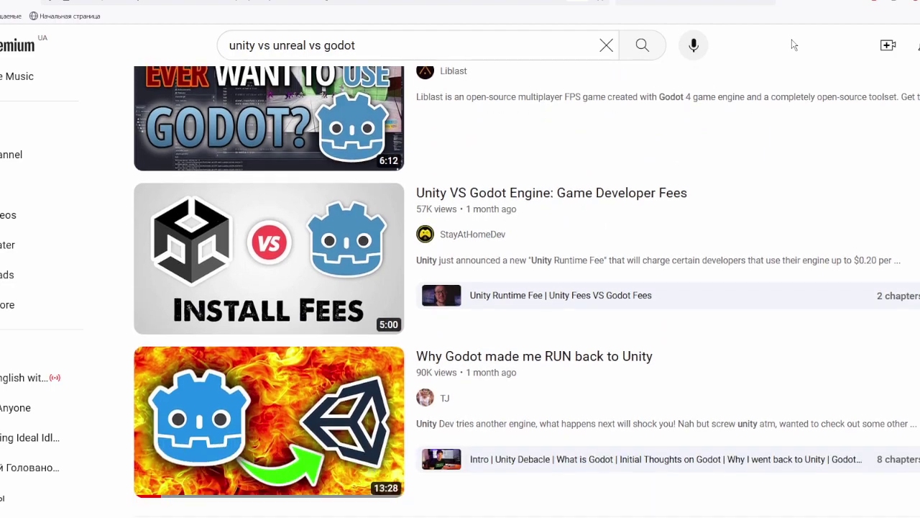
scroll(794, 45, "down", 2)
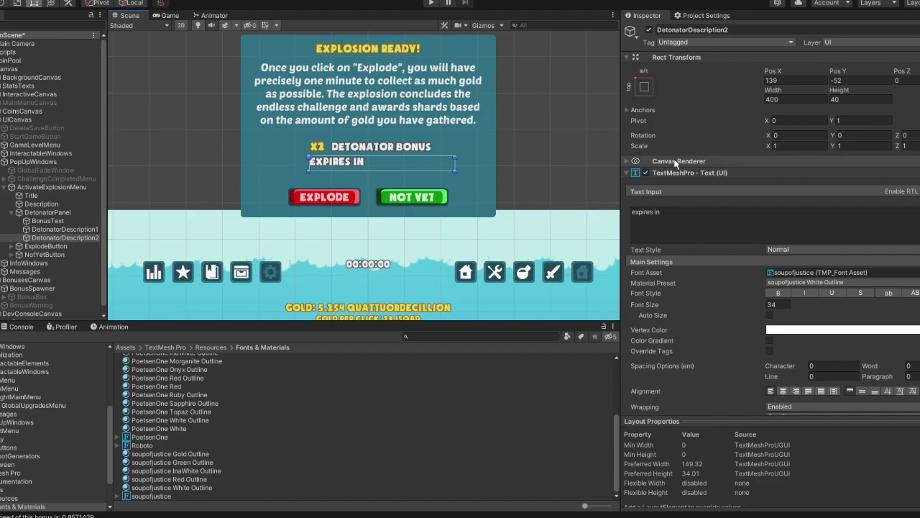
Duplicate BonusText into a timer reading 00:15:25 with width 200, Pos Y -50 and X 315
left_click(44, 220)
key("ctrl+d")
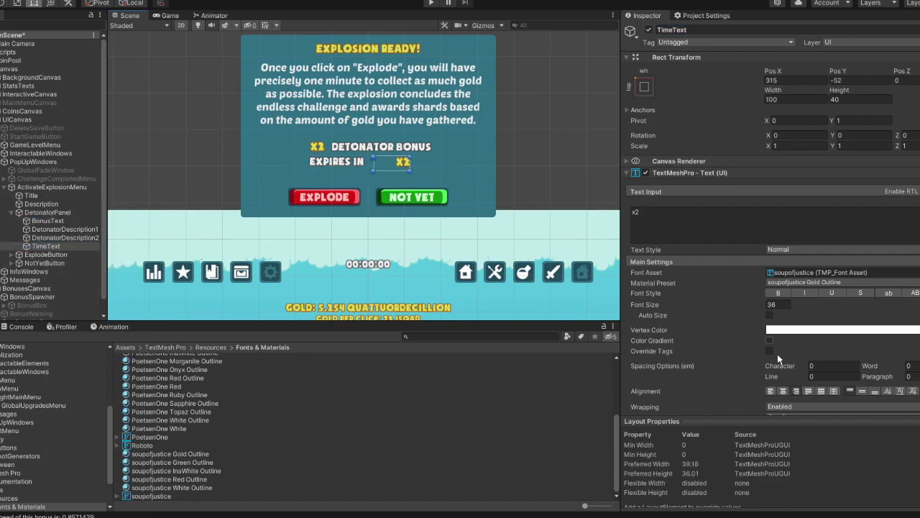
double_click(635, 212)
type("00:15:25")
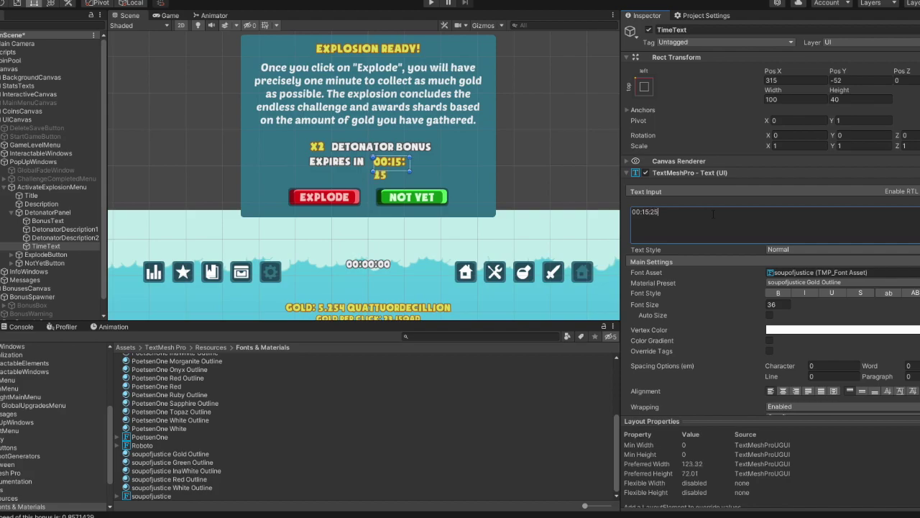
left_click(791, 99)
type("200")
left_click(859, 80)
type("-50")
key("shift+Tab")
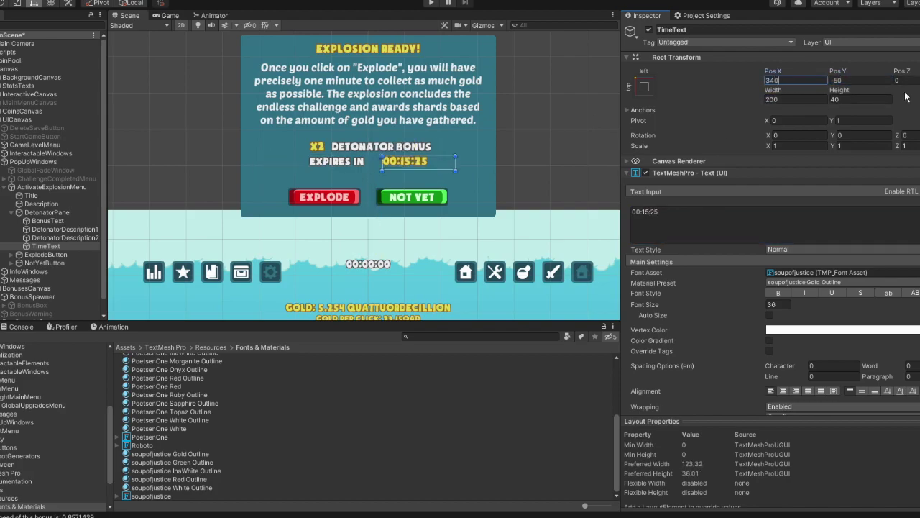
type("315")
Move the EXPIRES IN label to Pos X 180 and clear the selection
left_click(472, 177)
left_click(795, 80)
type("180")
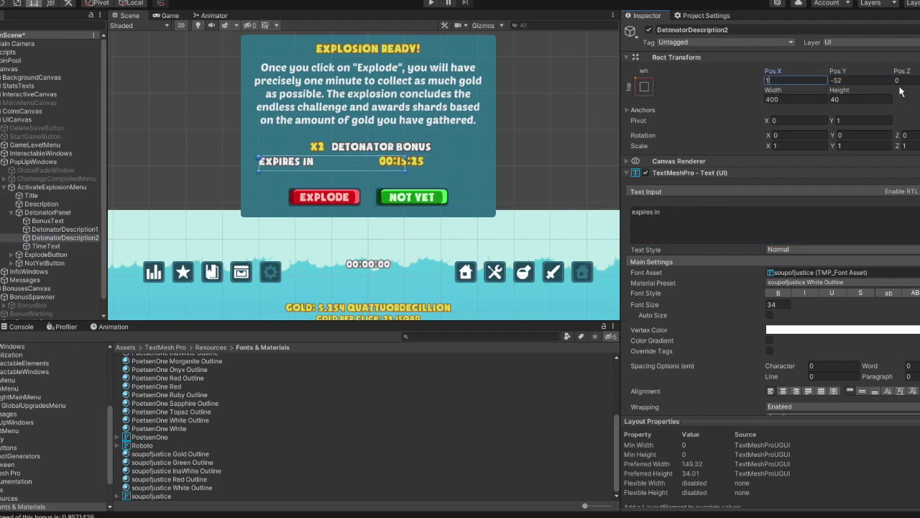
left_click(565, 174)
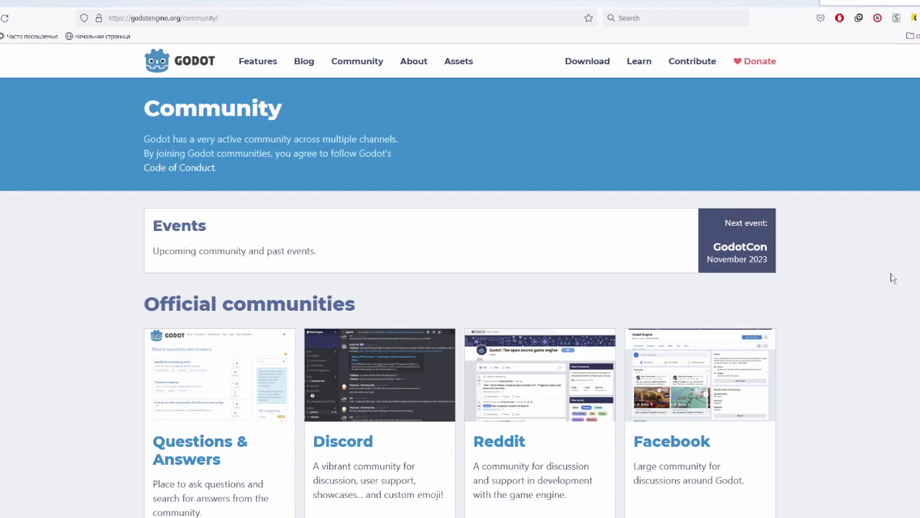
Scroll Godot's Community page, then switch to the Unreal Engine Forum tab
scroll(892, 278, "down", 5)
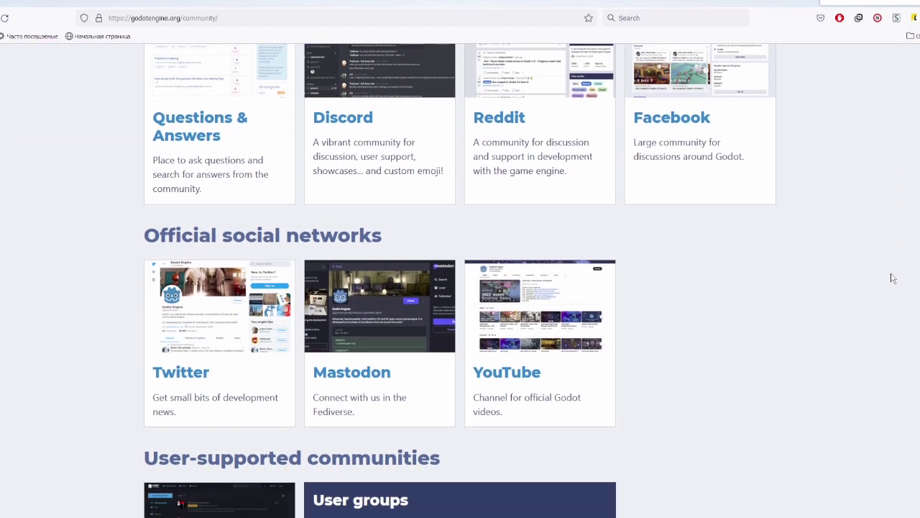
left_click(510, 3)
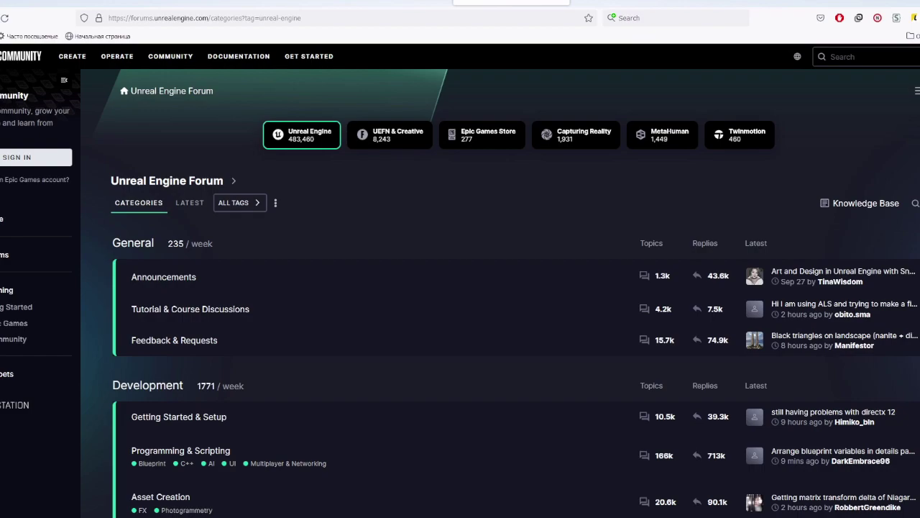
Scroll through the Unreal Engine homepage's news, community and free download sections, then select Rope1
scroll(690, 221, "down", 5)
key("ctrl+Tab")
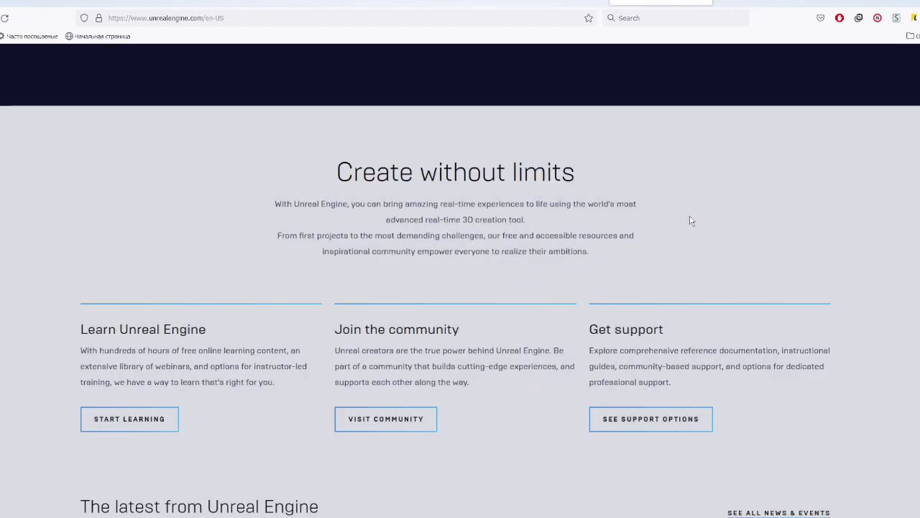
scroll(690, 221, "down", 5)
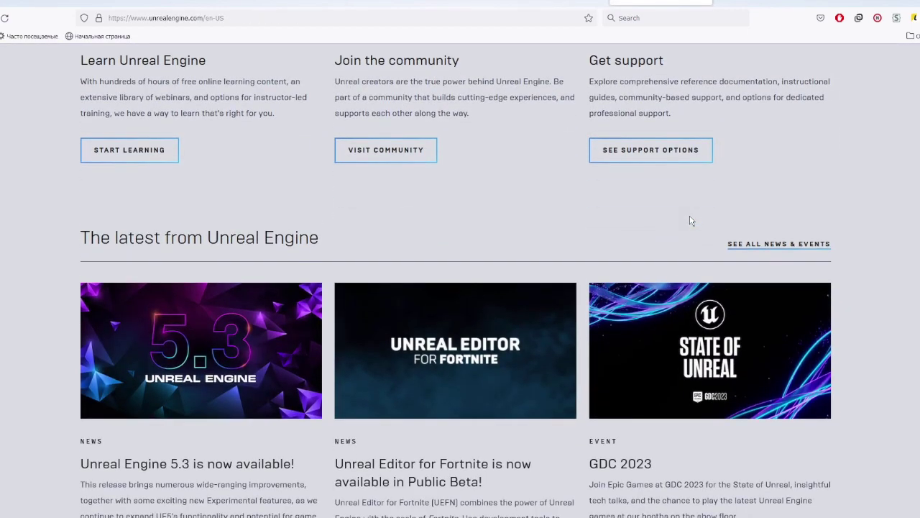
scroll(690, 220, "down", 6)
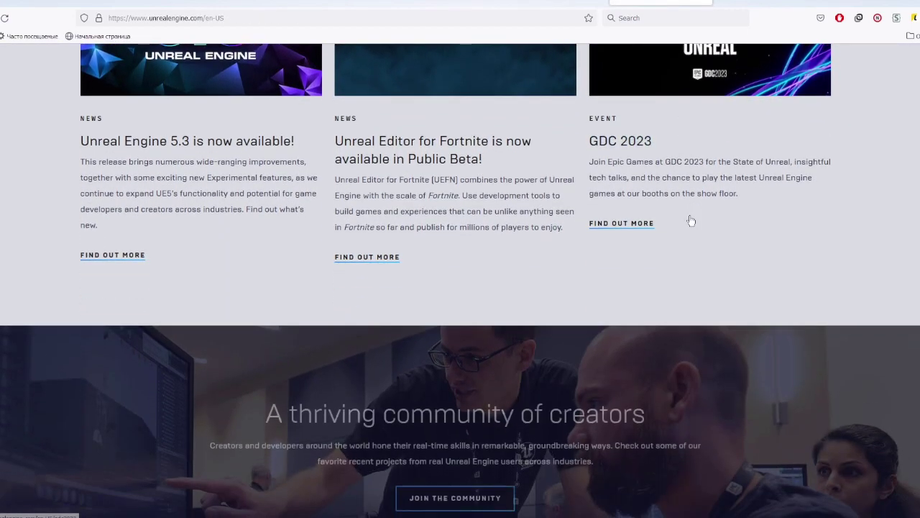
scroll(691, 221, "down", 6)
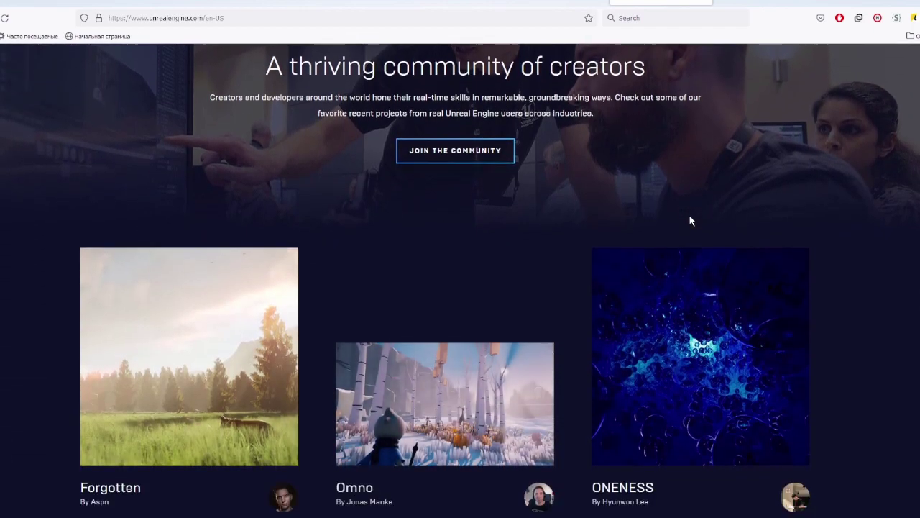
scroll(690, 218, "down", 4)
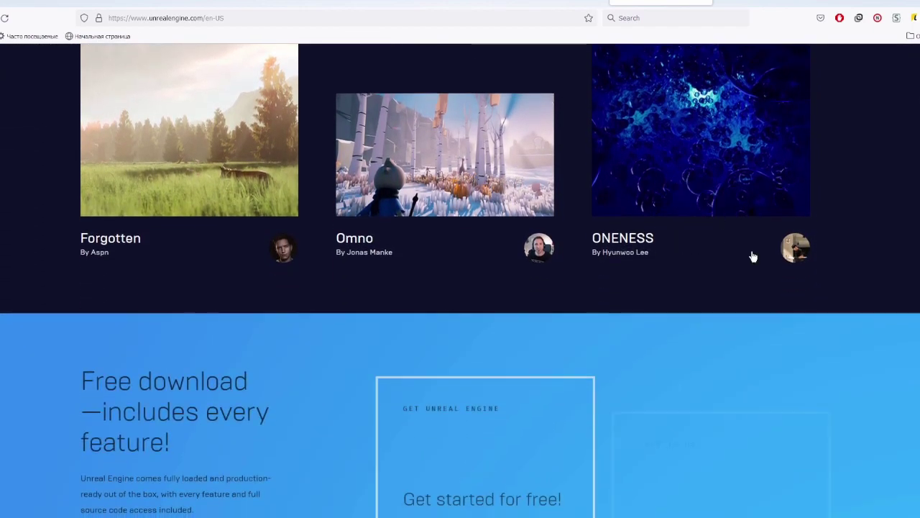
scroll(753, 257, "down", 3)
scroll(872, 245, "down", 3)
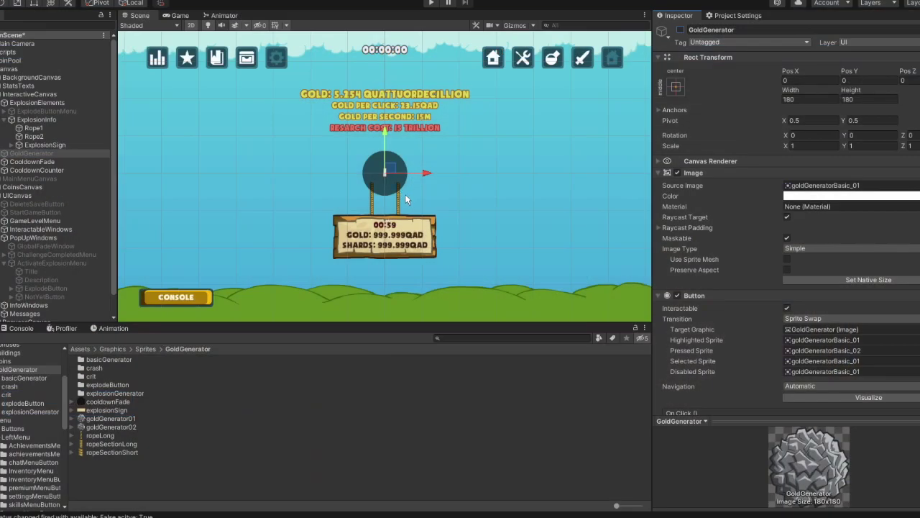
left_click(34, 128)
Set Rope1's Pos Y to -100 and anchor ExplosionInfo at the top centre
left_click(875, 80)
type("-100")
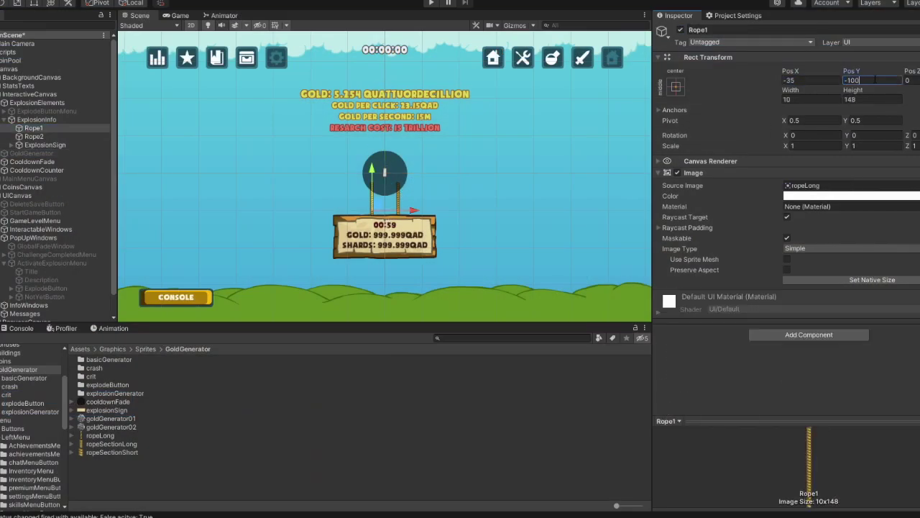
left_click(36, 119)
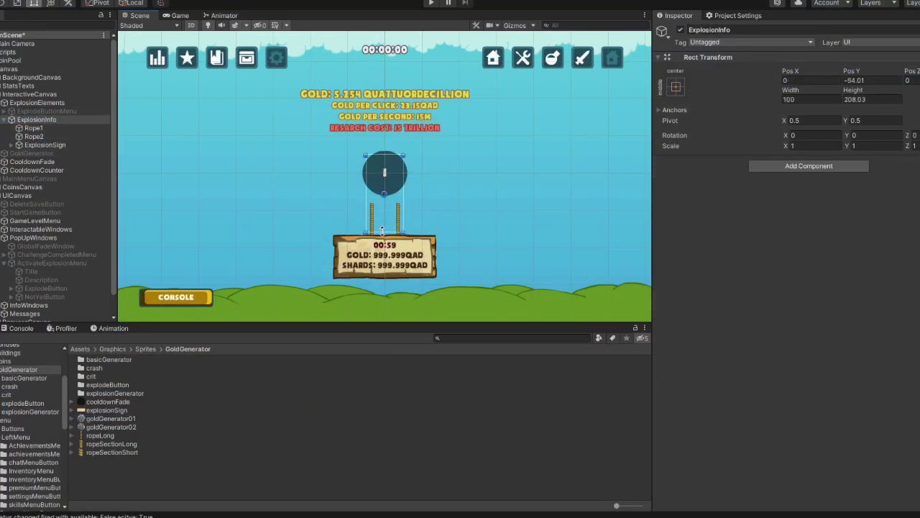
left_click(677, 91)
left_click_drag(383, 193, 382, 240)
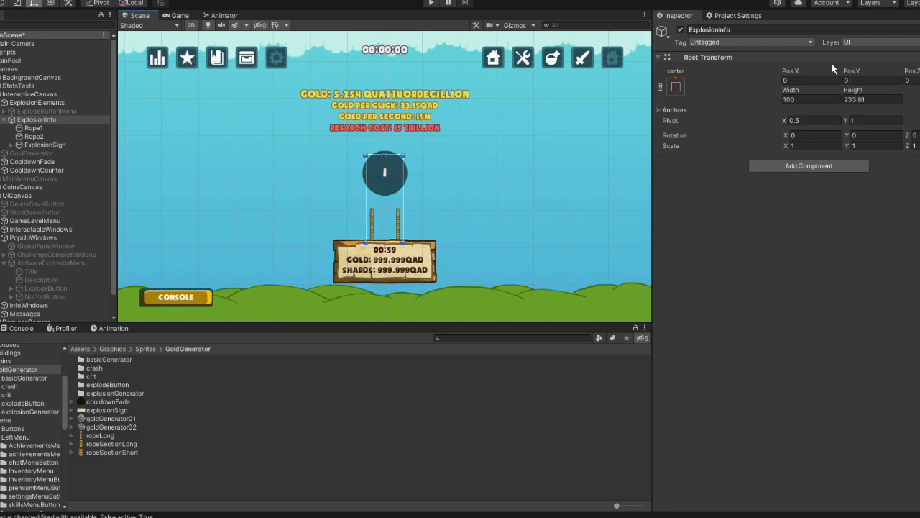
Anchor Rope1 and Rope2 at the top centre, including their pivots
left_click(34, 128)
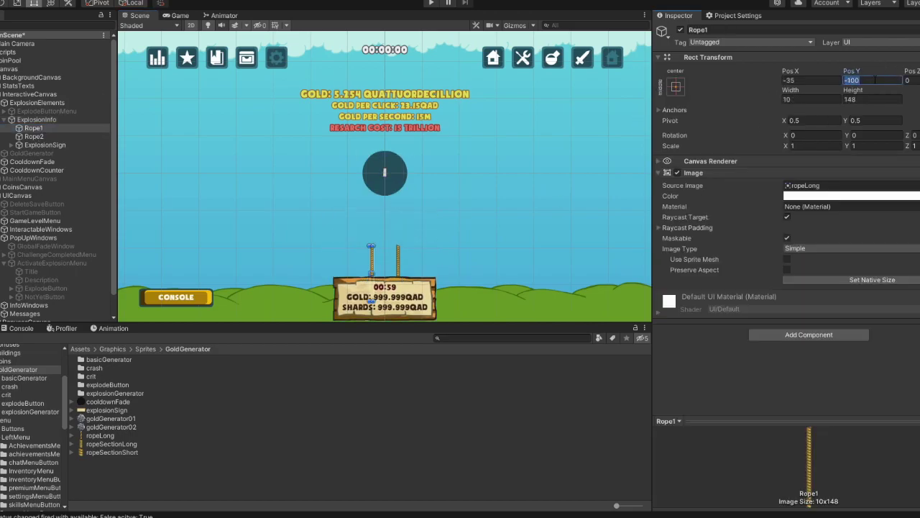
left_click(676, 86)
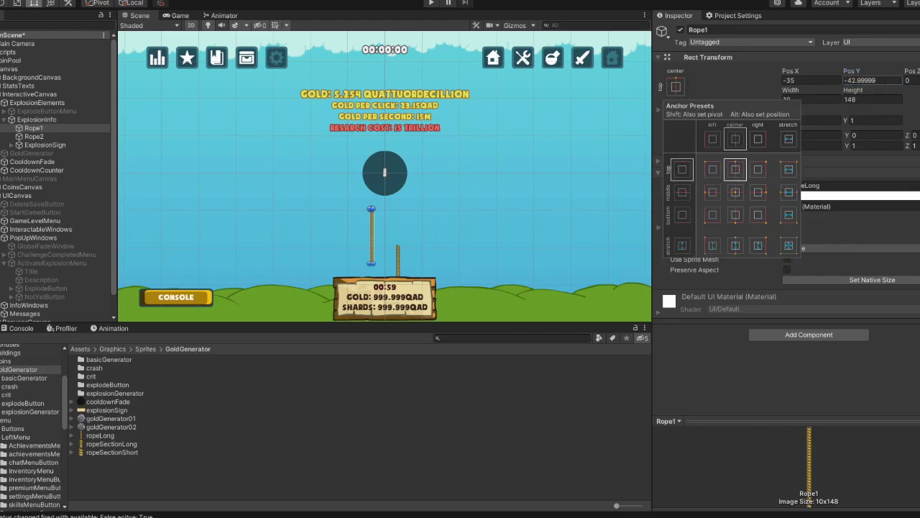
left_click(726, 154, "shift")
left_click(34, 137)
left_click(676, 87)
left_click(726, 155, "shift")
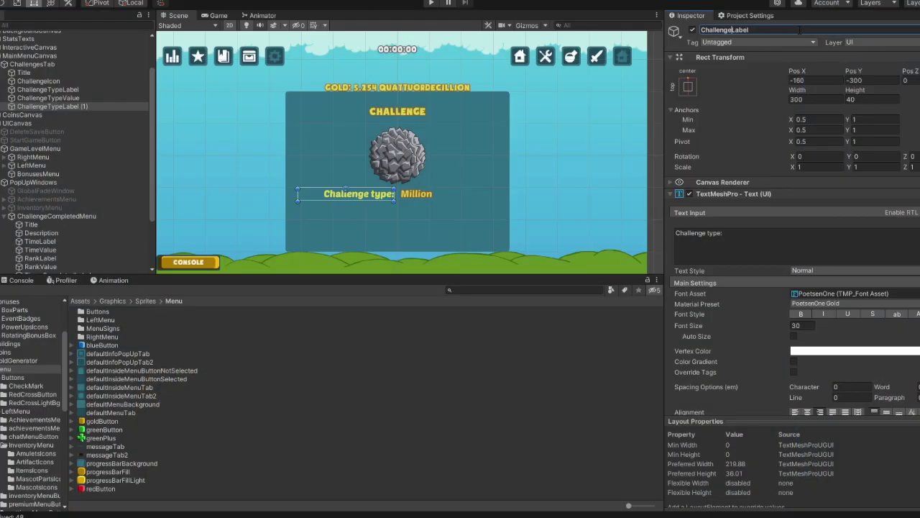
Rename the label TimesCompletedLabel, set its Pos Y to -350, and start editing its Text Input
key("shift+Home")
type("TimesCompleted")
key("Return")
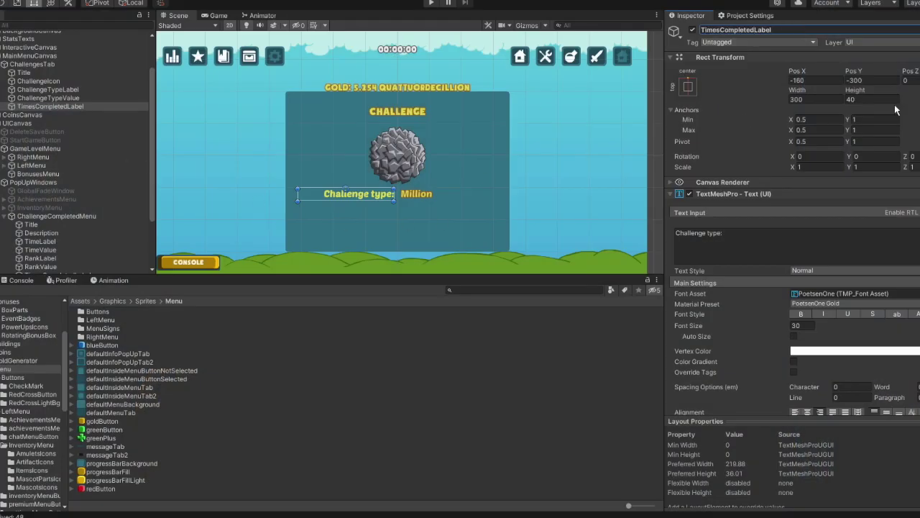
left_click(873, 79)
type("-350")
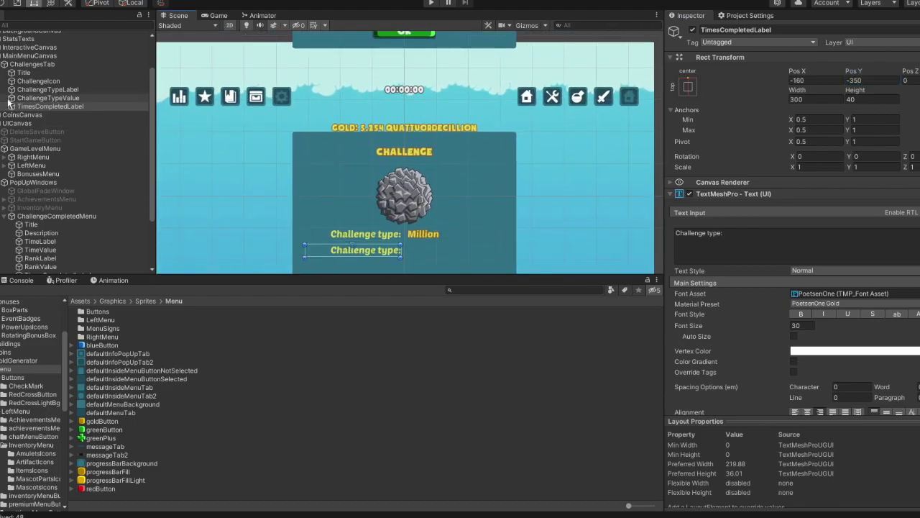
right_click(51, 98)
left_click(51, 106)
left_click(809, 257)
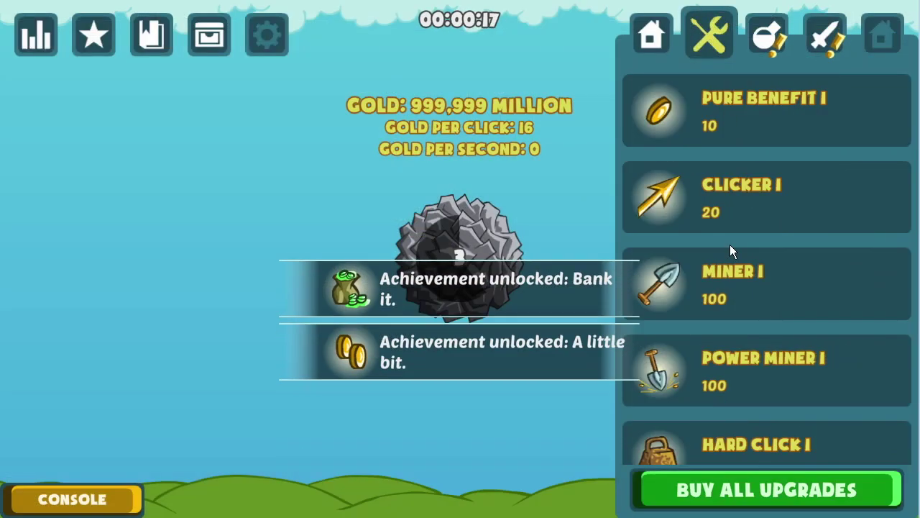
Buy the Miner I upgrade, then strike the rock four times to mine gold
left_click(704, 266)
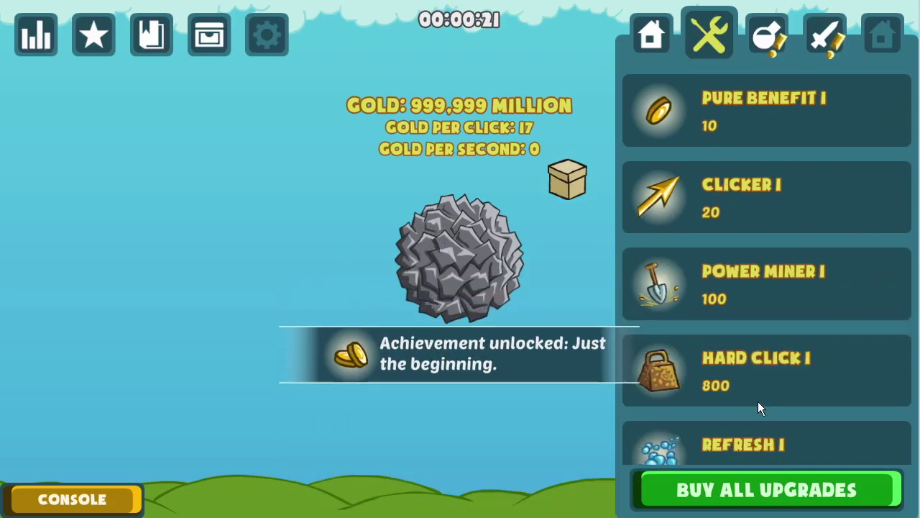
left_click(453, 267)
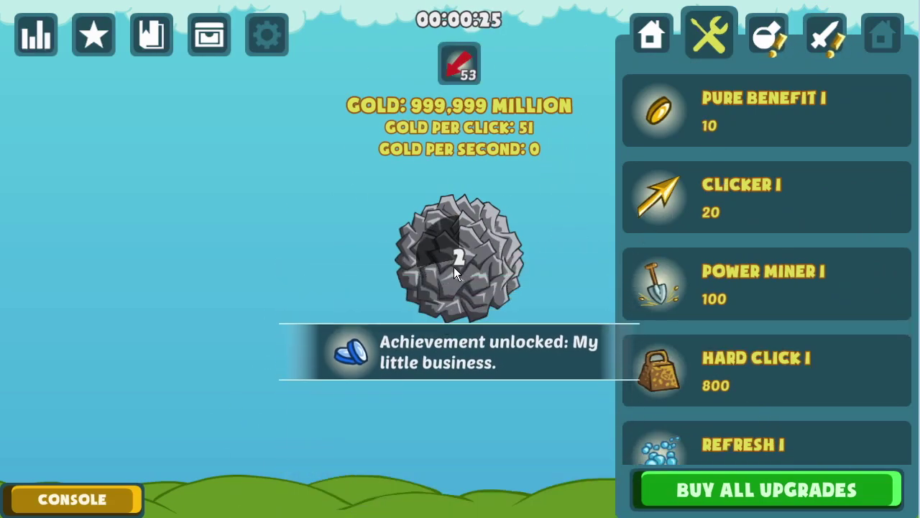
left_click(460, 267)
left_click(459, 263)
left_click(460, 264)
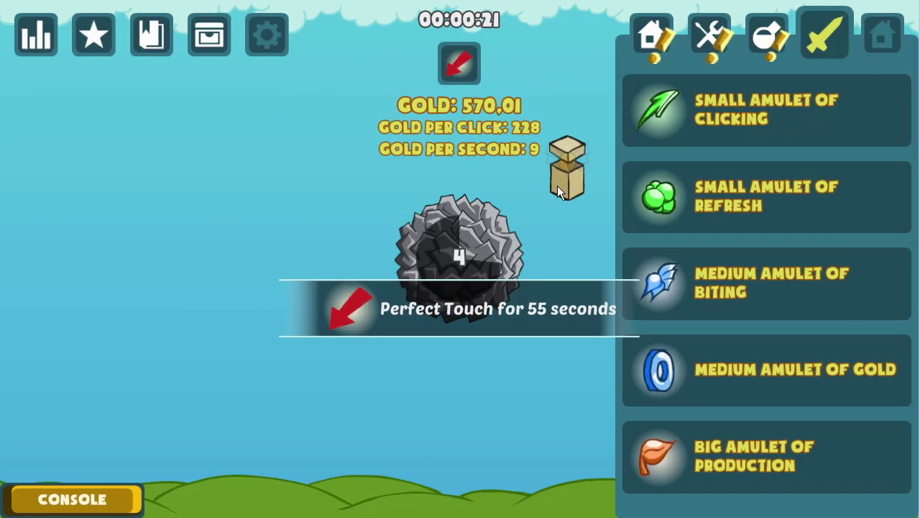
Collect the floating crate, mine the rock, and browse the Sluice Box and Gold Pan shop lists
left_click(566, 170)
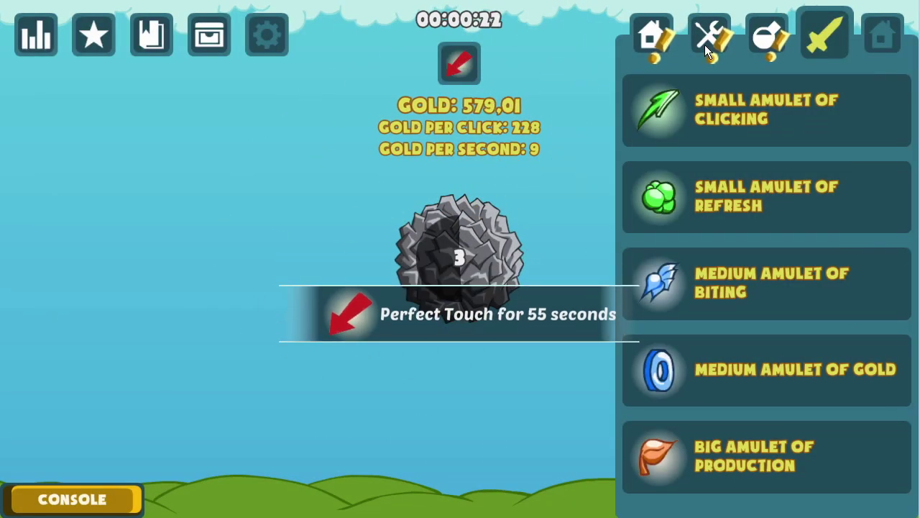
left_click(470, 268)
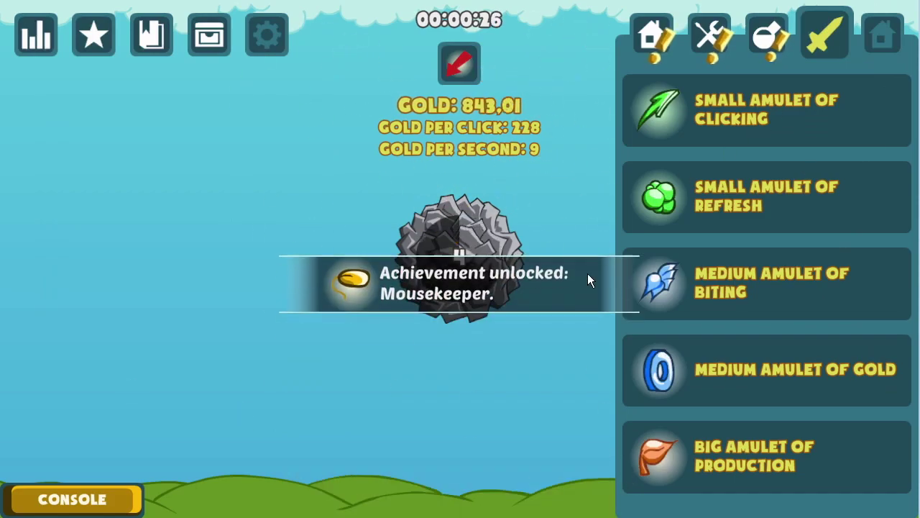
left_click(766, 36)
left_click(652, 39)
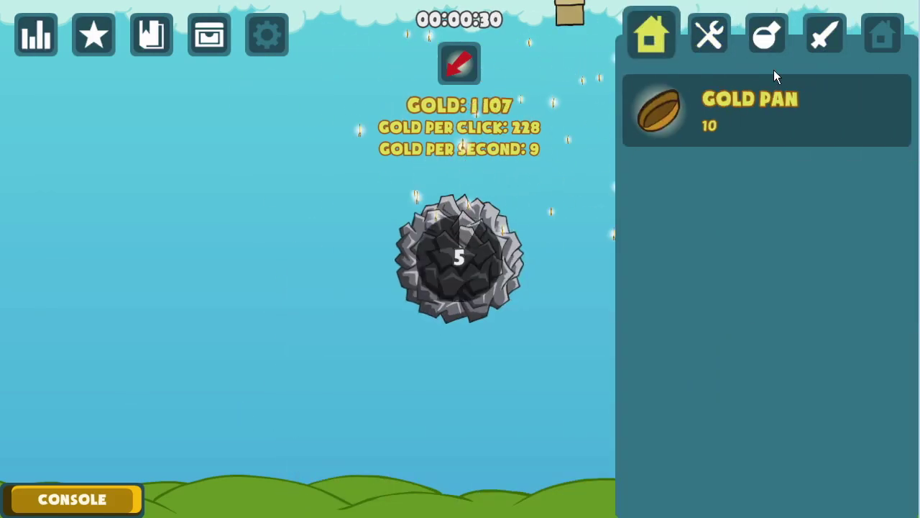
Look over the Artifacts inventory, Medium Amulet of Gold and Small Amulet of Clicking details, and grab the crate for Perfect Touch
left_click(211, 33)
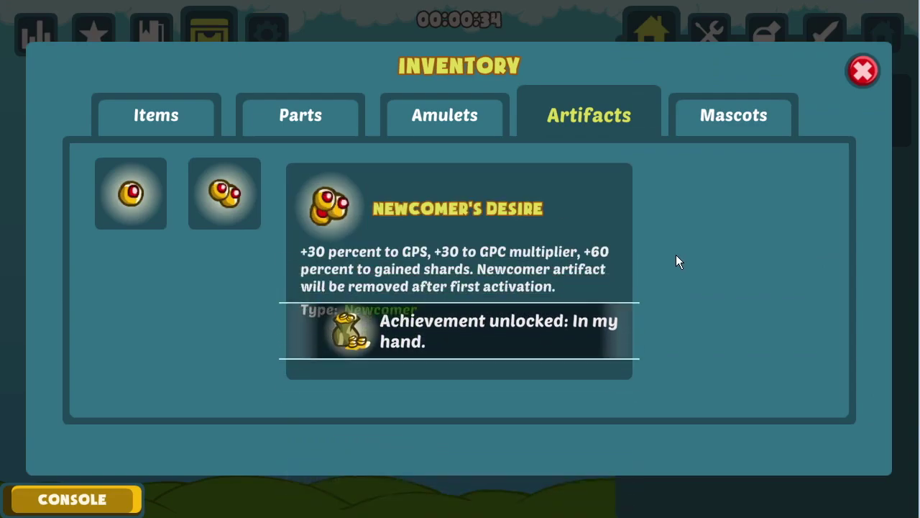
left_click(861, 84)
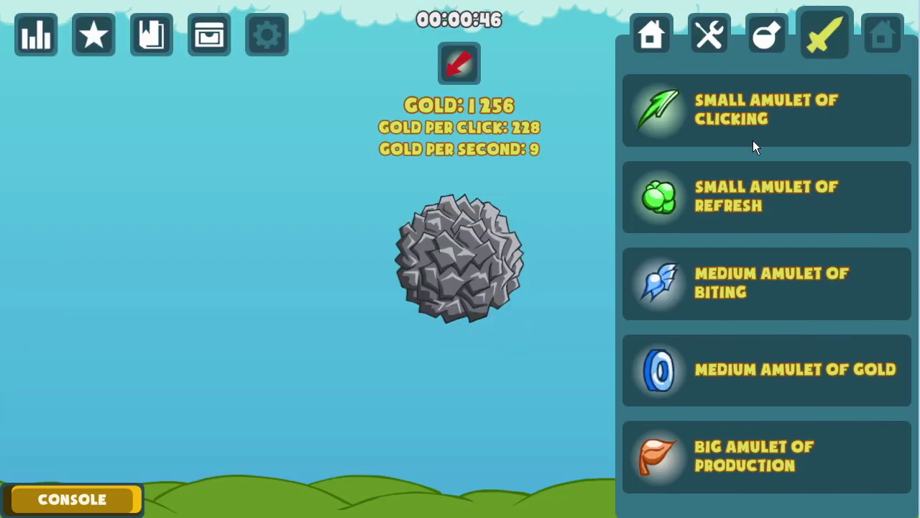
left_click(666, 368)
left_click(730, 349)
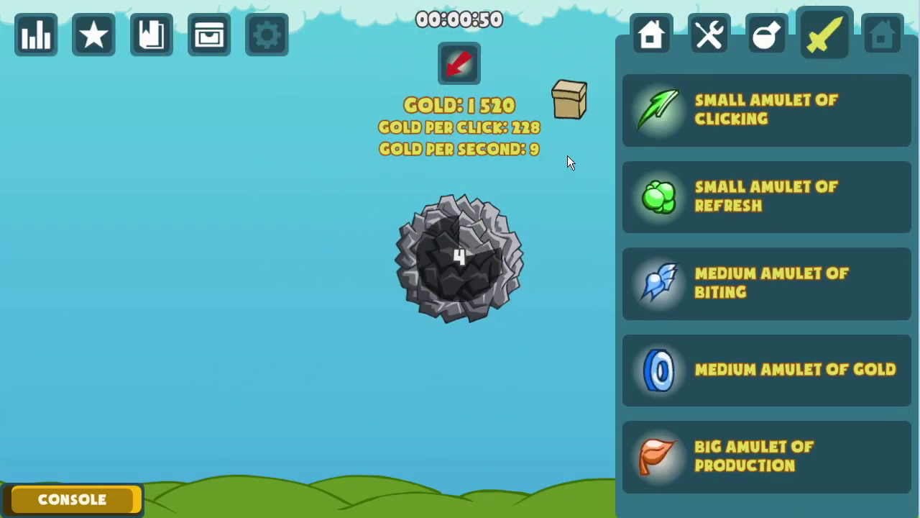
left_click(569, 98)
left_click(719, 115)
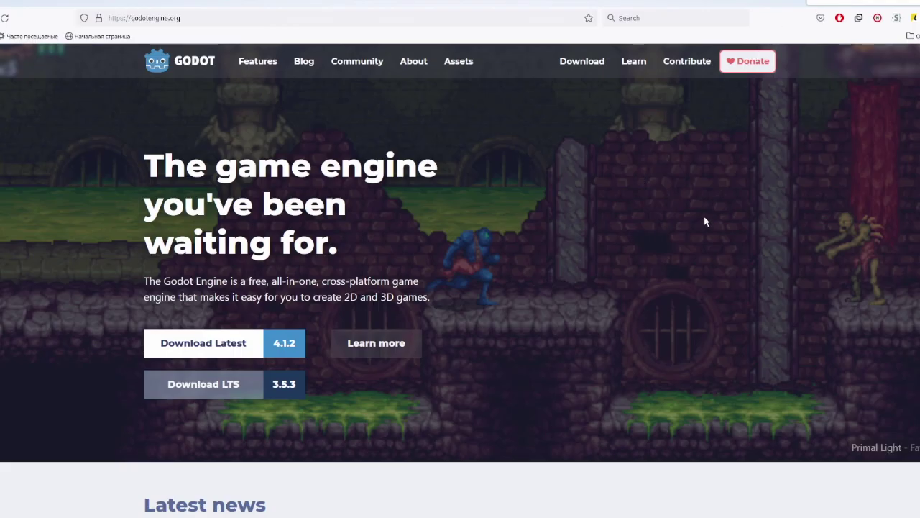
Scroll down the godotengine.org homepage to the Latest news and feature cards
scroll(704, 220, "down", 5)
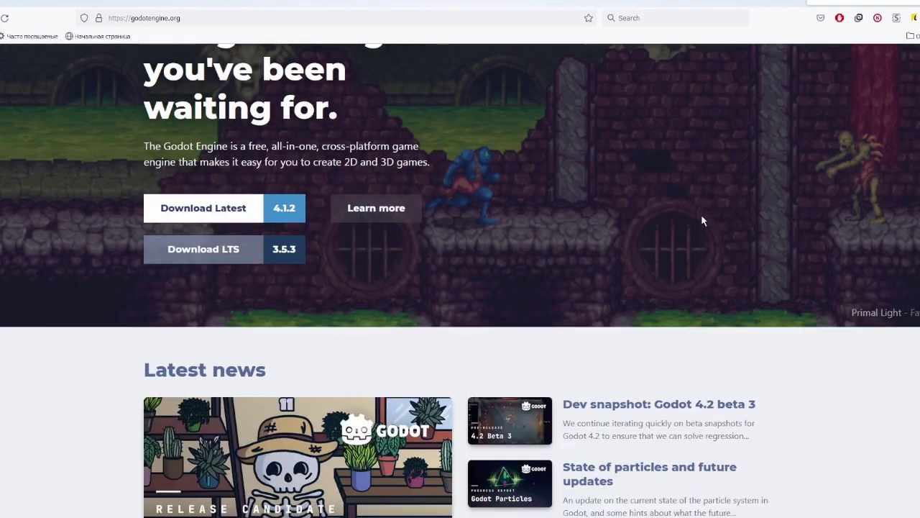
scroll(698, 167, "down", 5)
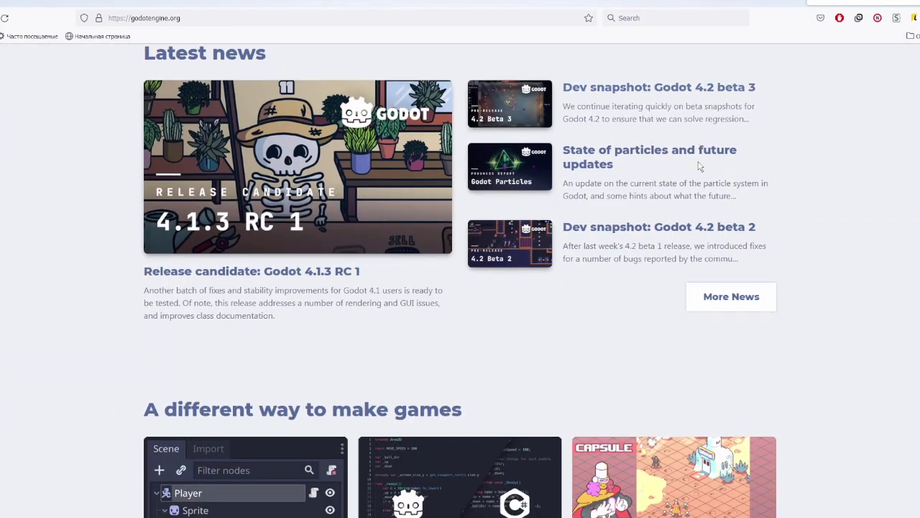
scroll(721, 157, "down", 6)
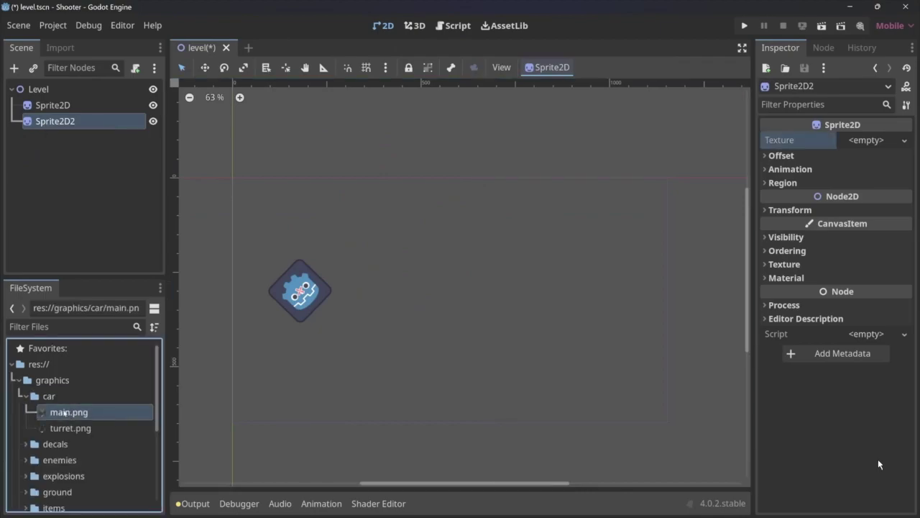
Rotate the Level to 18.3° in the Inspector, then select the Godot icon Sprite2D node
left_click_drag(68, 412, 867, 142)
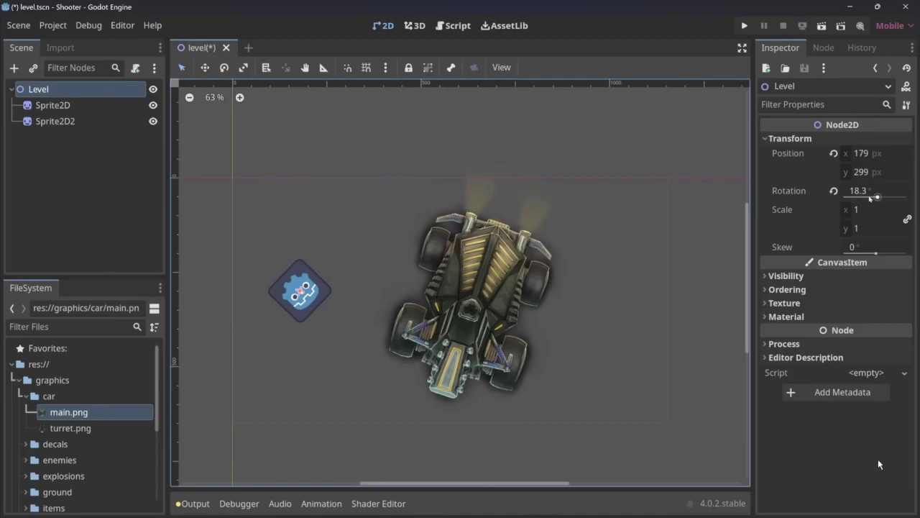
left_click_drag(870, 198, 869, 202)
left_click(43, 106)
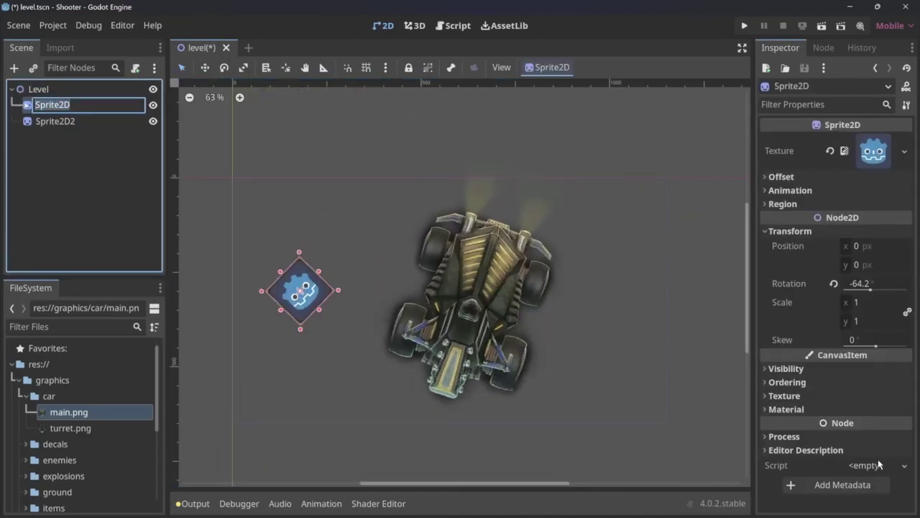
key("Down")
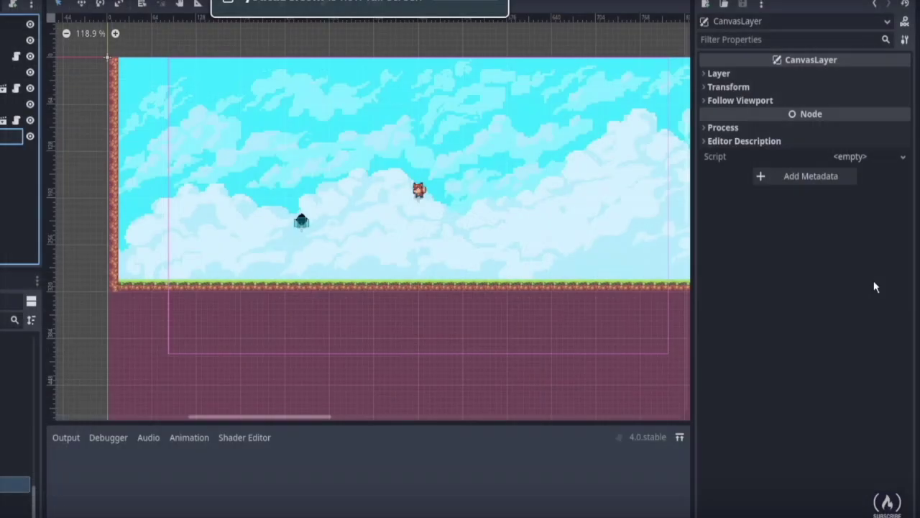
Run the project, then add a Label node to the scene
key("F5")
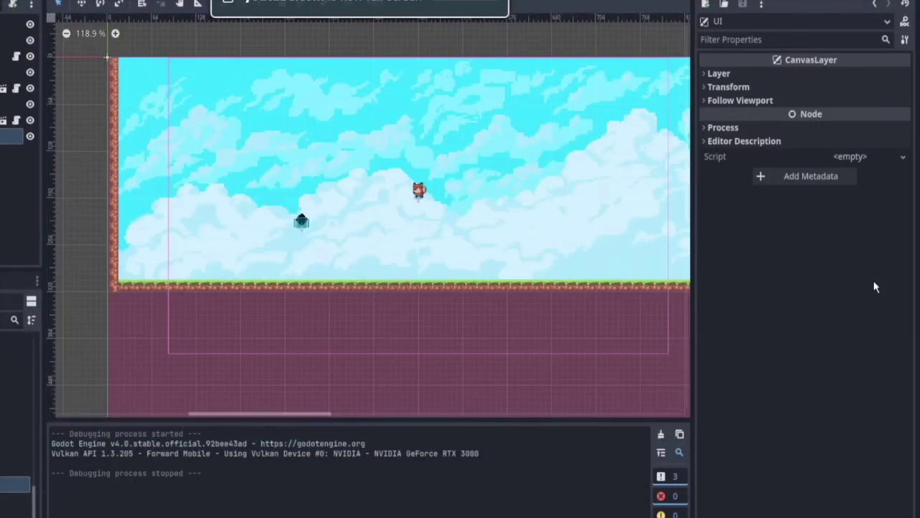
key("ctrl+a")
type("label")
key("Return")
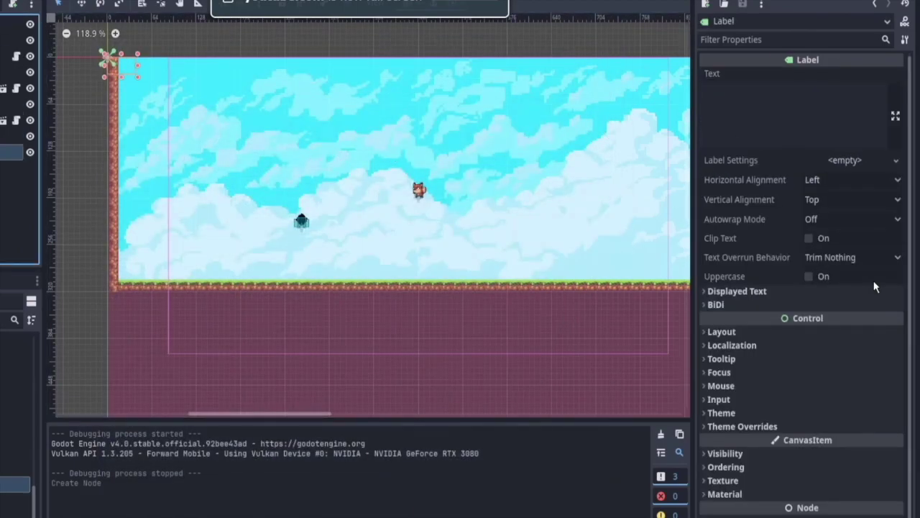
Attach a built-in script to the Label and begin a text = get_node line
left_click(14, 7)
left_click(308, 231)
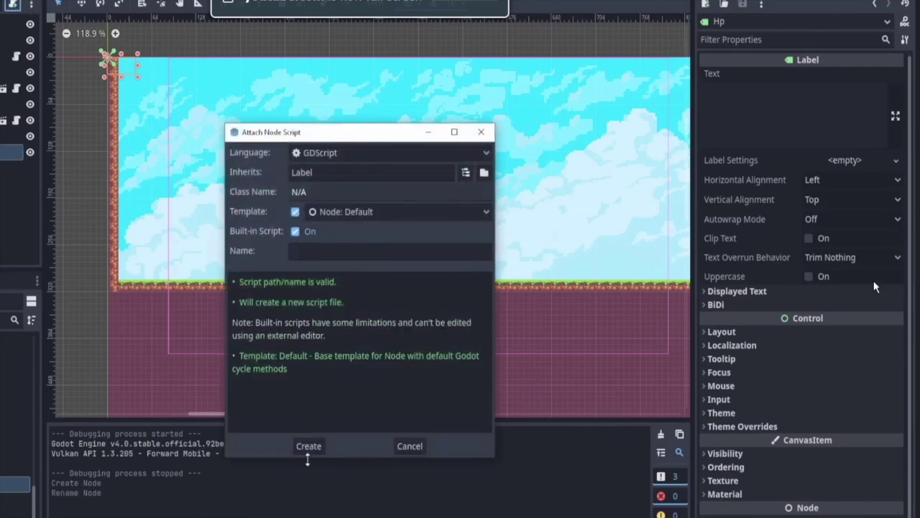
left_click(308, 446)
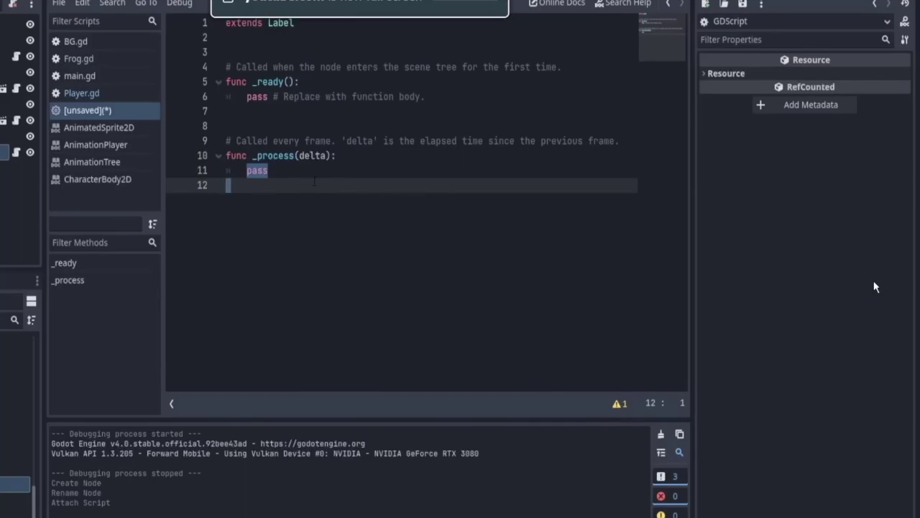
type("text = ge")
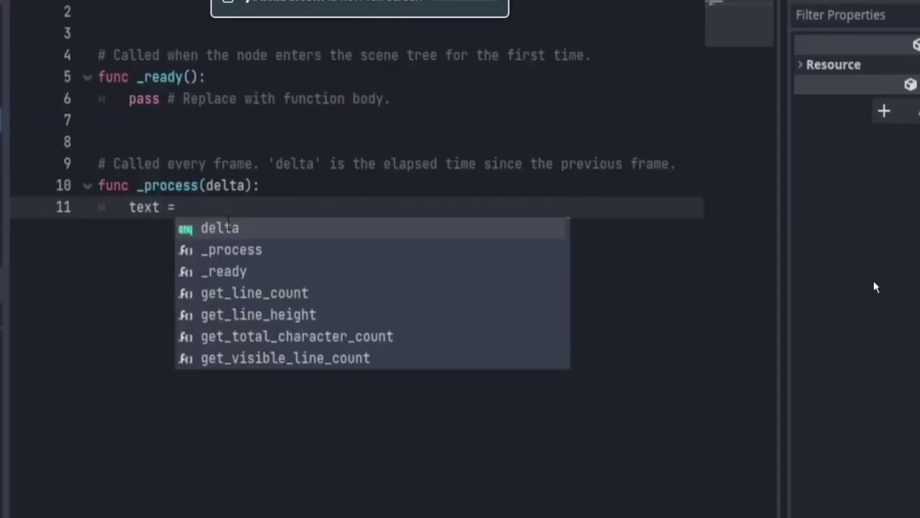
type("t_node.")
key("Escape")
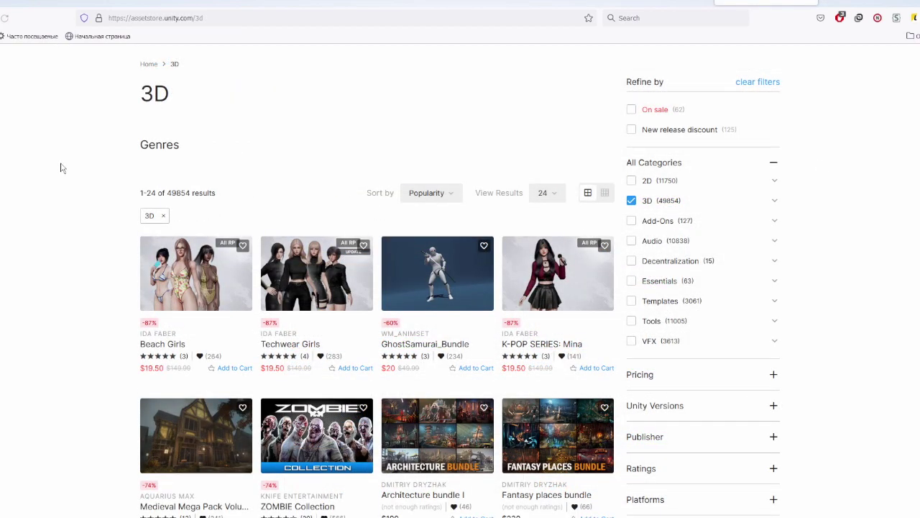
scroll(61, 168, "down", 2)
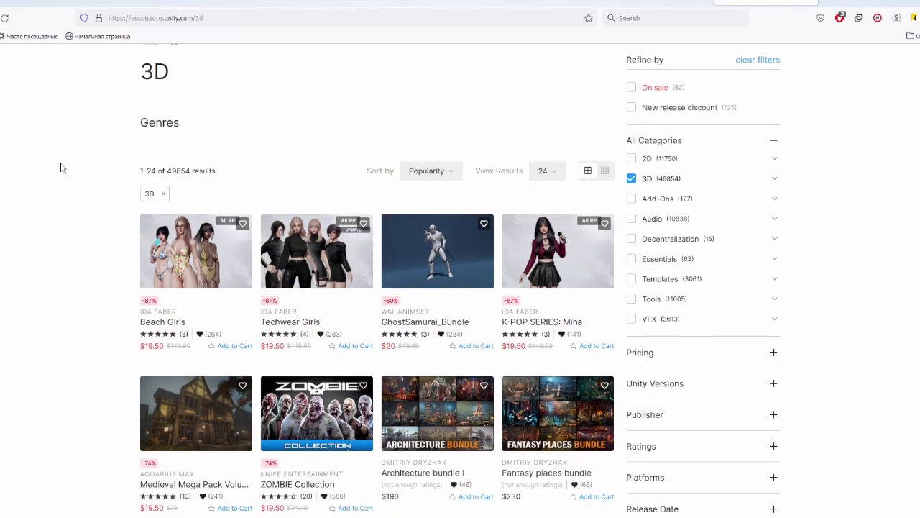
scroll(60, 167, "down", 5)
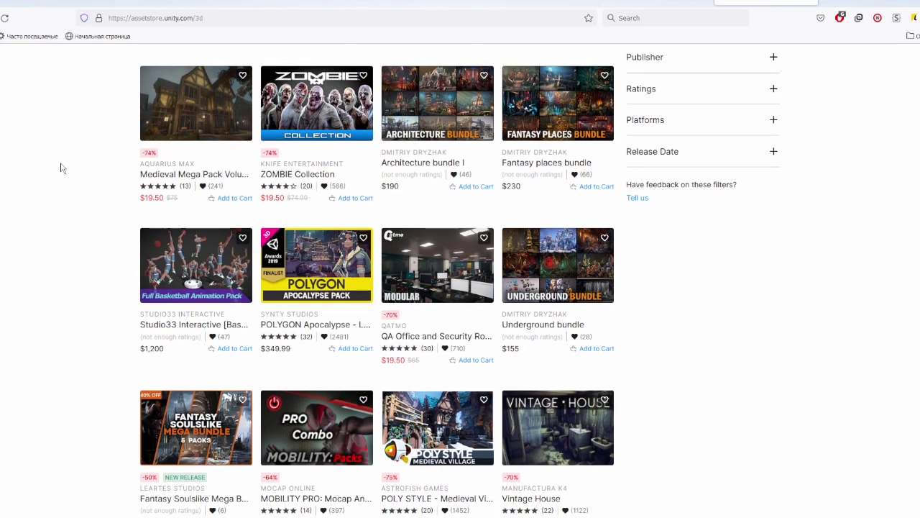
scroll(63, 168, "down", 3)
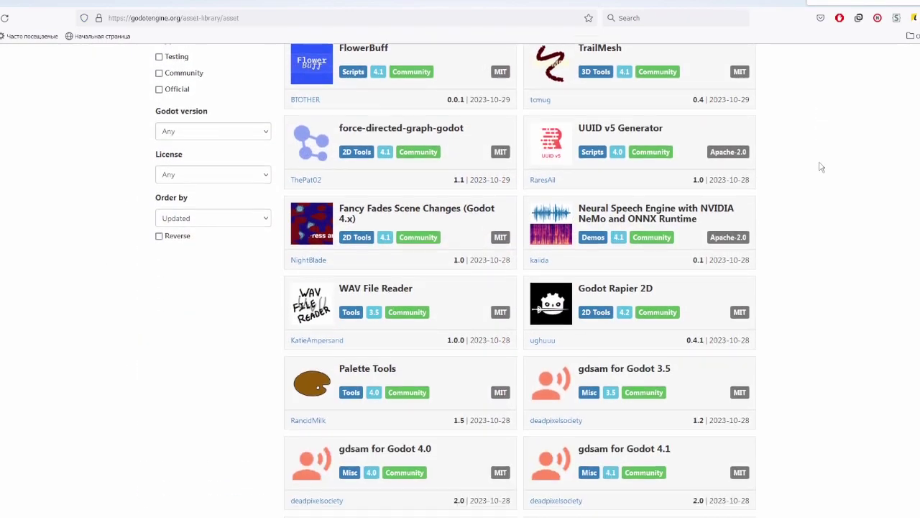
scroll(820, 167, "down", 2)
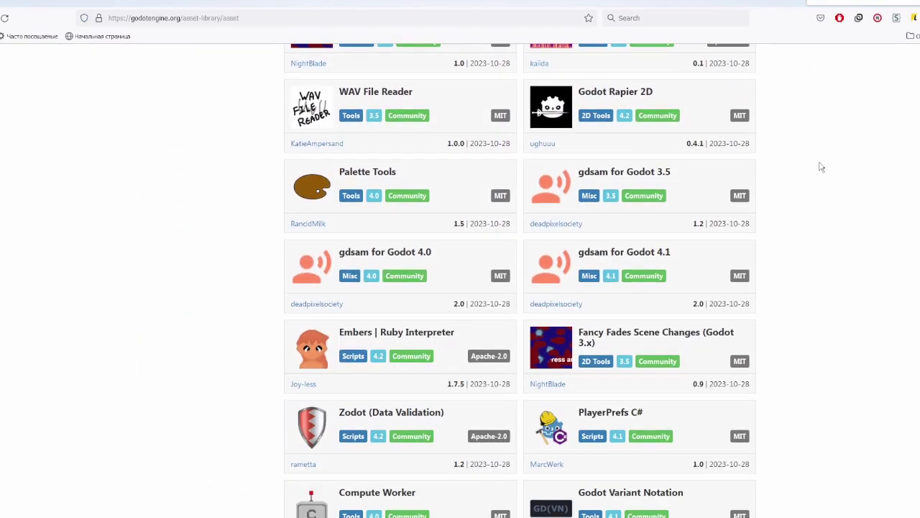
scroll(821, 167, "down", 4)
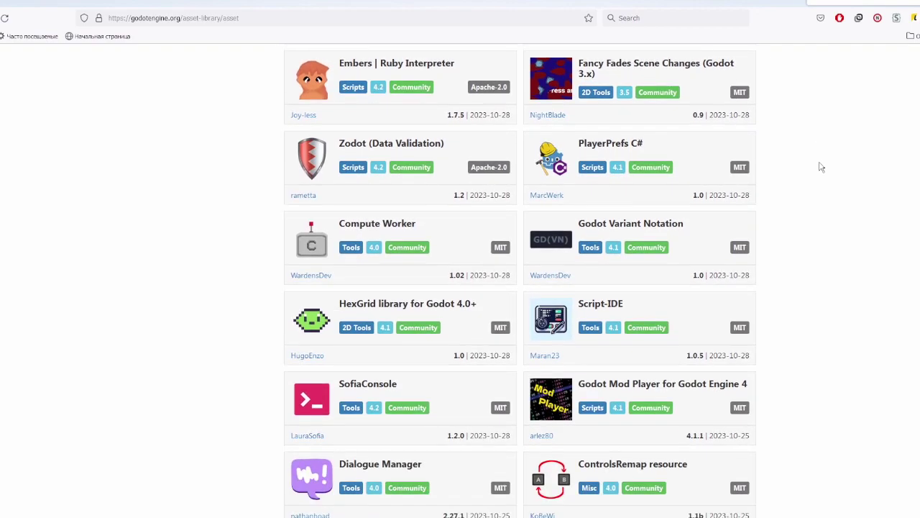
scroll(817, 126, "down", 3)
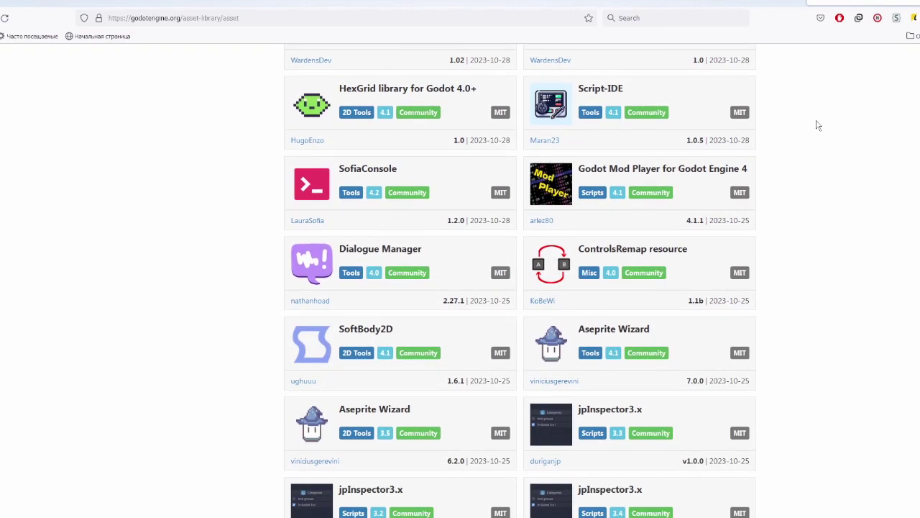
scroll(817, 125, "down", 5)
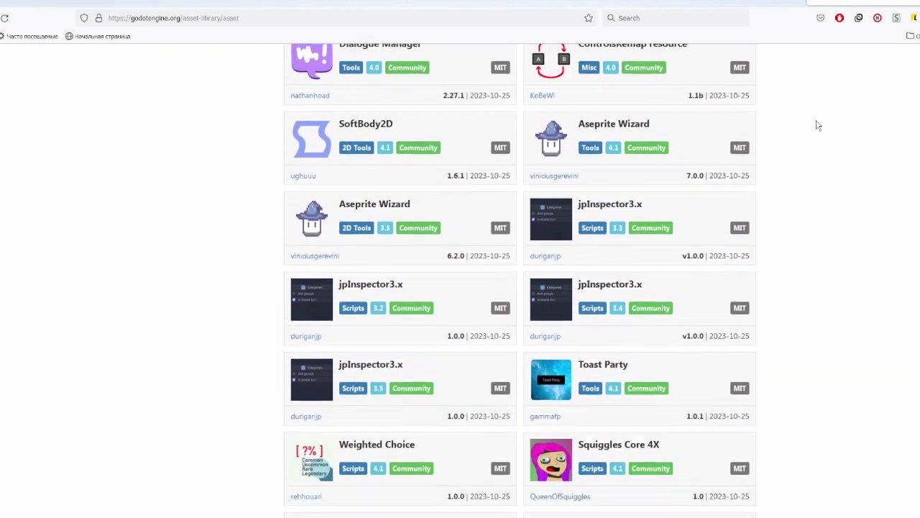
scroll(817, 124, "down", 2)
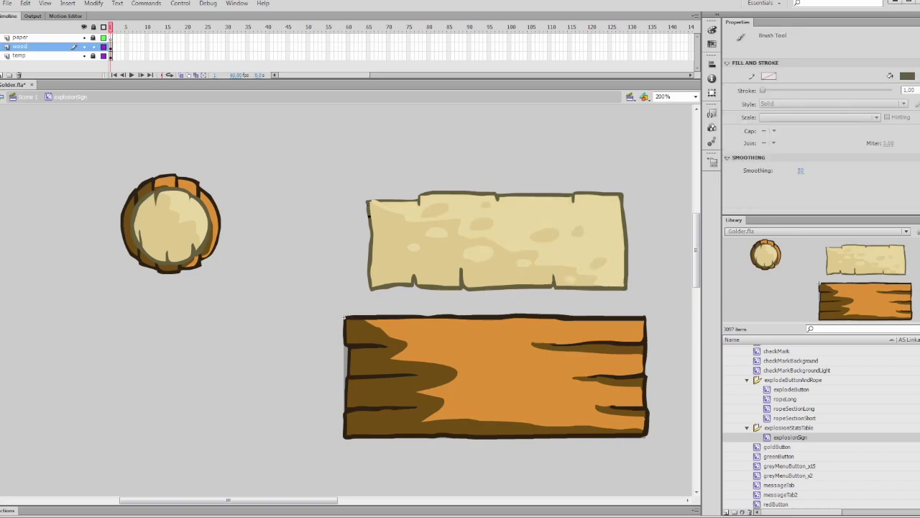
Drag the paper sign shape down-left onto the wooden plank
left_click_drag(486, 243, 465, 373)
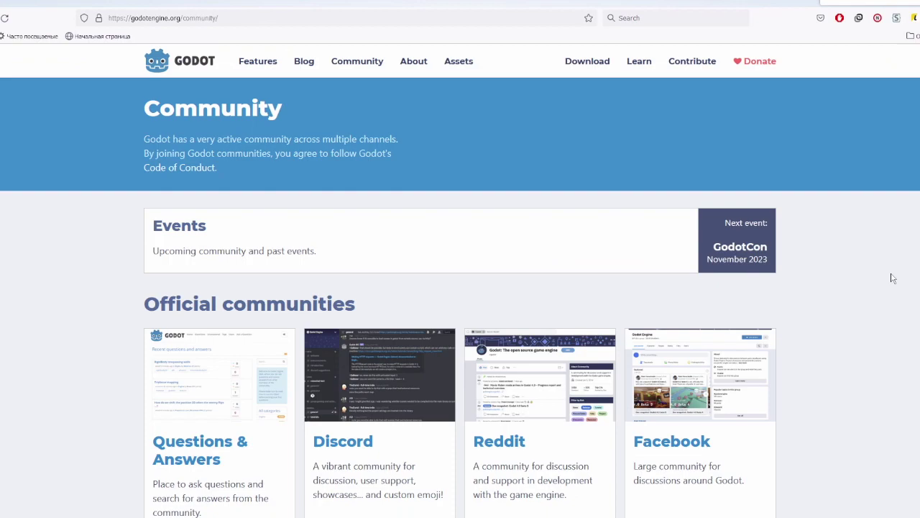
scroll(892, 278, "down", 4)
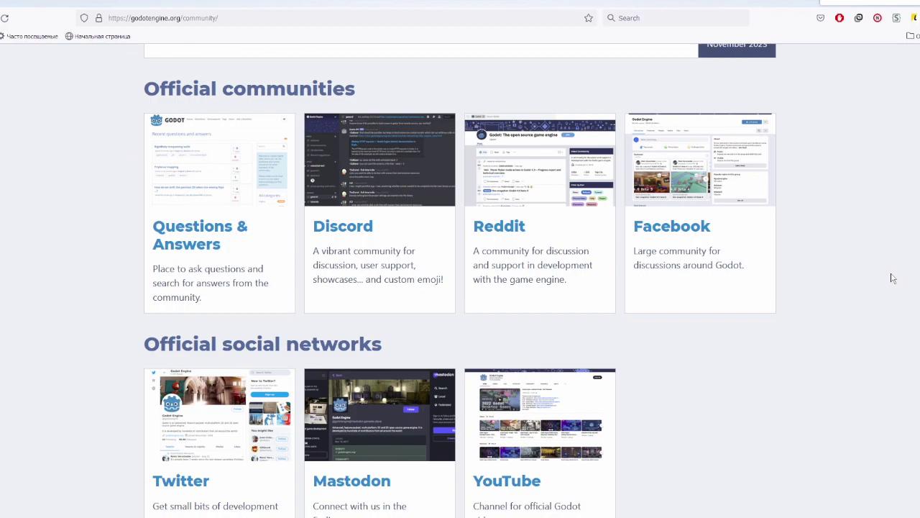
scroll(892, 278, "down", 5)
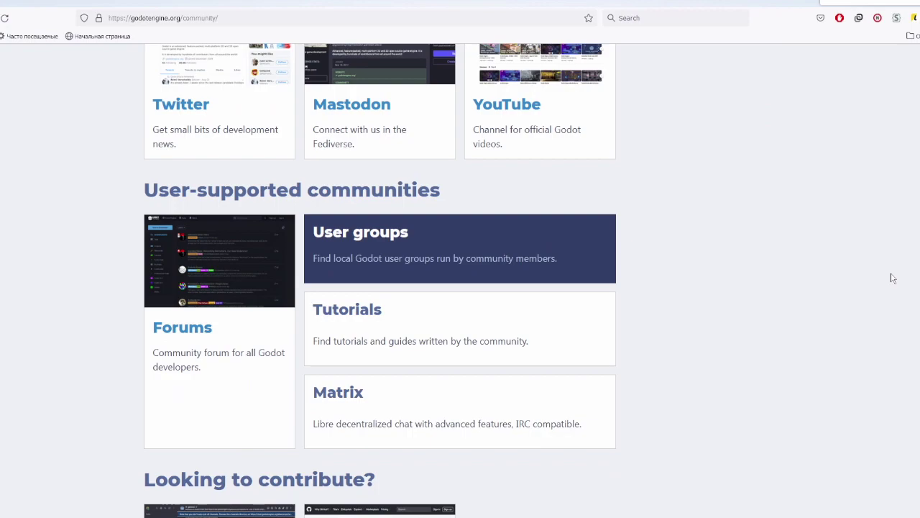
scroll(893, 278, "down", 5)
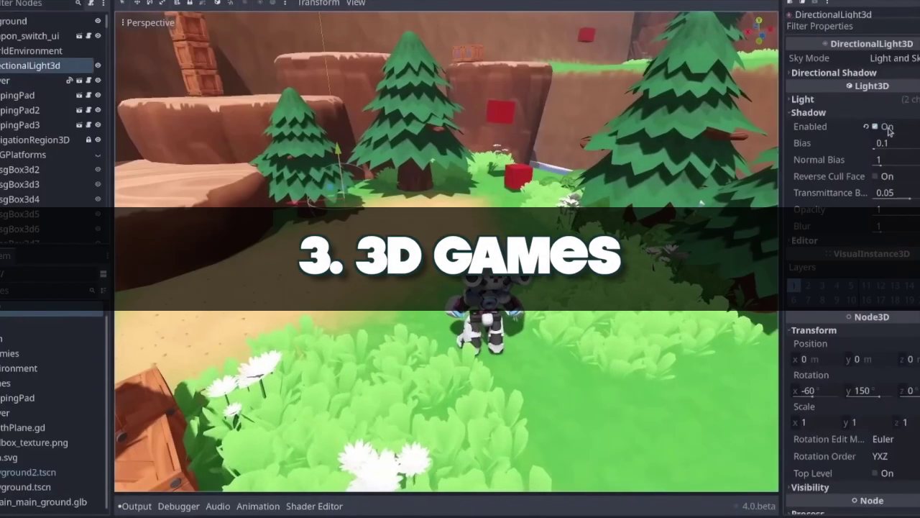
Enable Shadow on DirectionalLight3D, then select the WorldEnvironment node
left_click(889, 128)
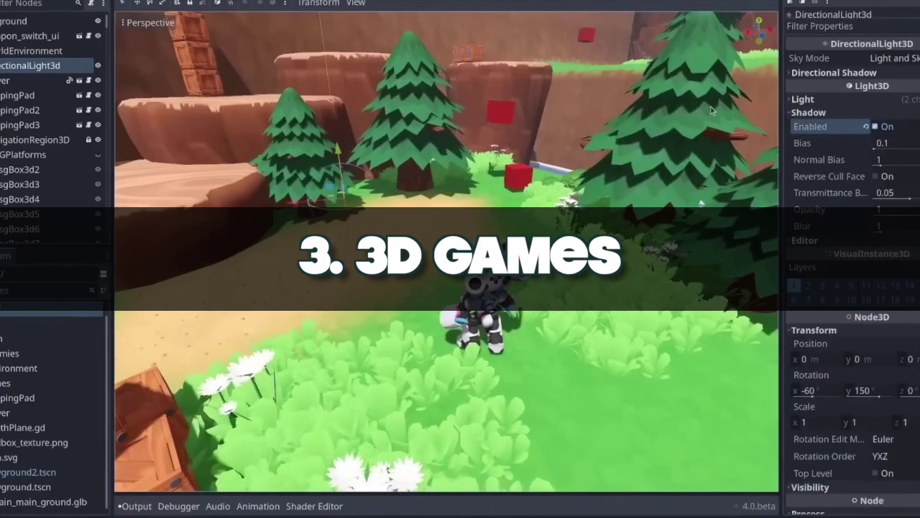
left_click(41, 51)
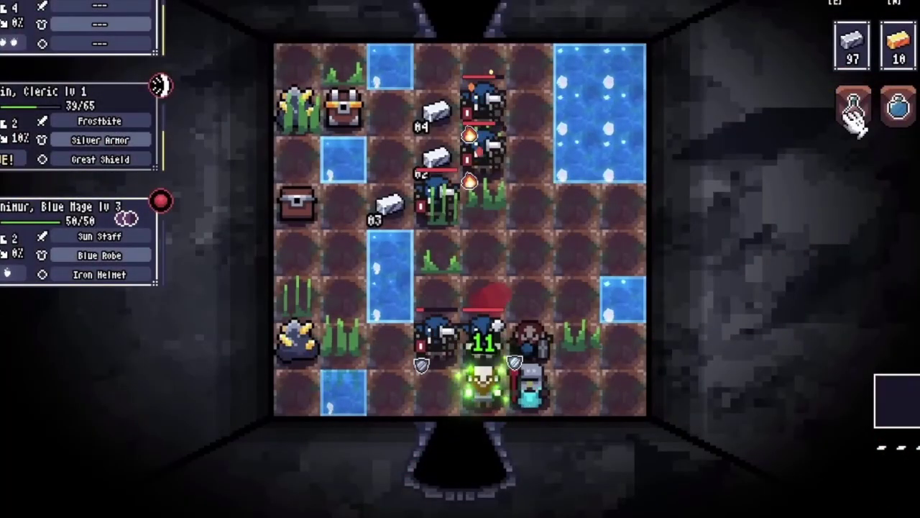
Drag the potion from the top-right inventory slot onto a grid tile
left_click_drag(854, 115, 586, 341)
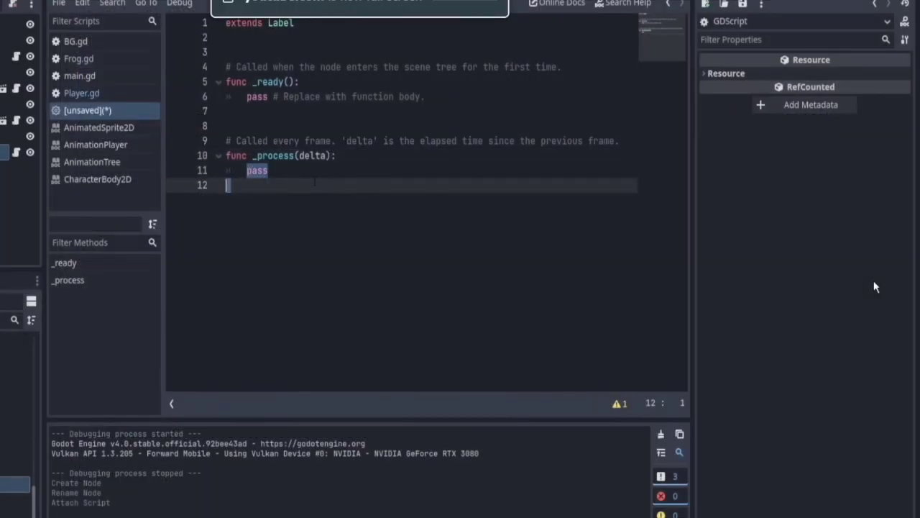
Write text = get_node( in the Label script's _process function
type("t")
type("ext =")
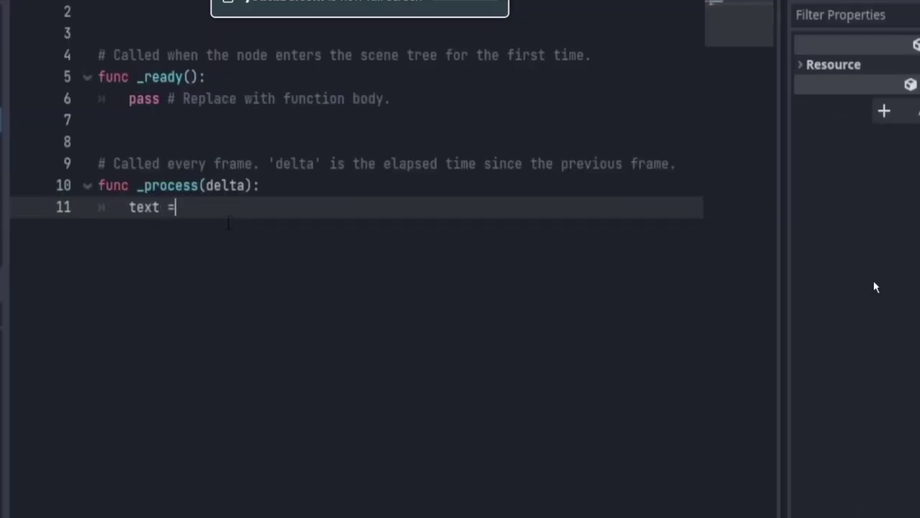
type(" get_node.")
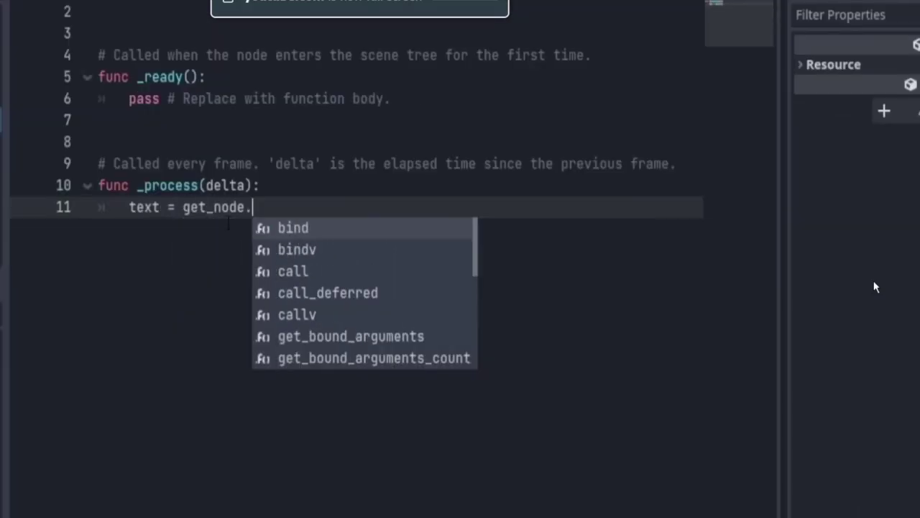
key("BackSpace")
type("(")
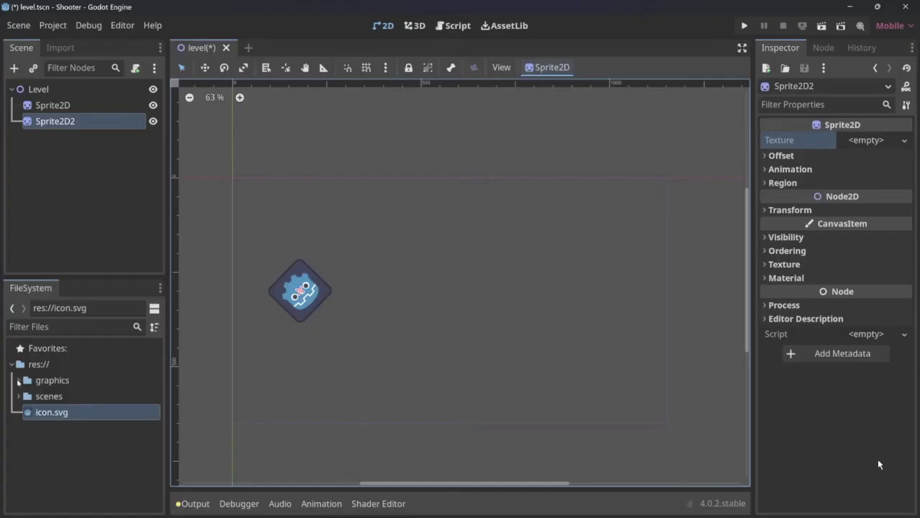
Assign graphics/car/main.png as Sprite2D2's texture, then start renaming Sprite2D
left_click(19, 380)
left_click_drag(75, 413, 798, 144)
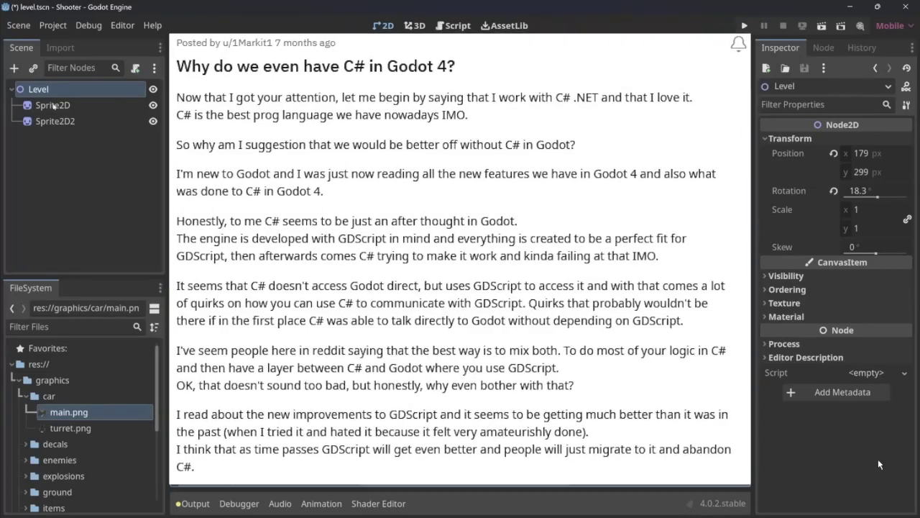
key("Down")
key("F2")
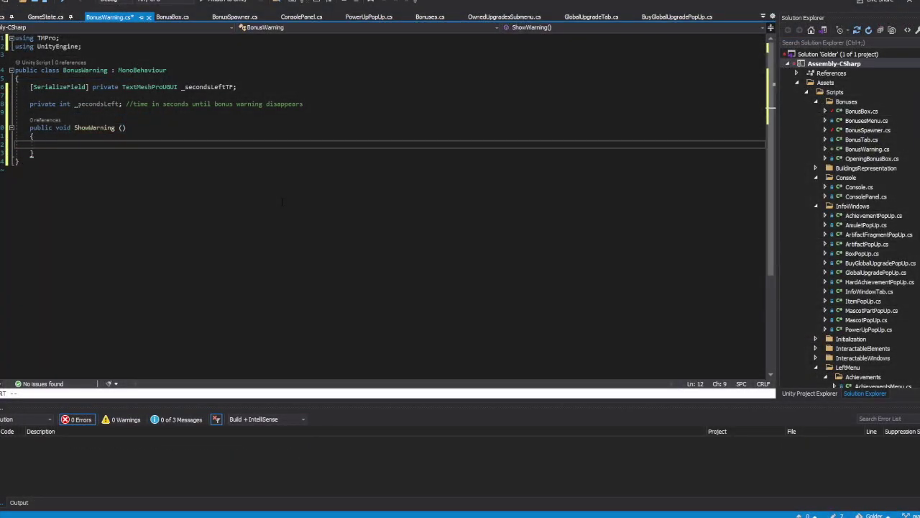
Make ShowWarning activate the gameObject and store a new aSecondsLeft parameter in _secondsLeft
type("gameObject.SetActive(true);")
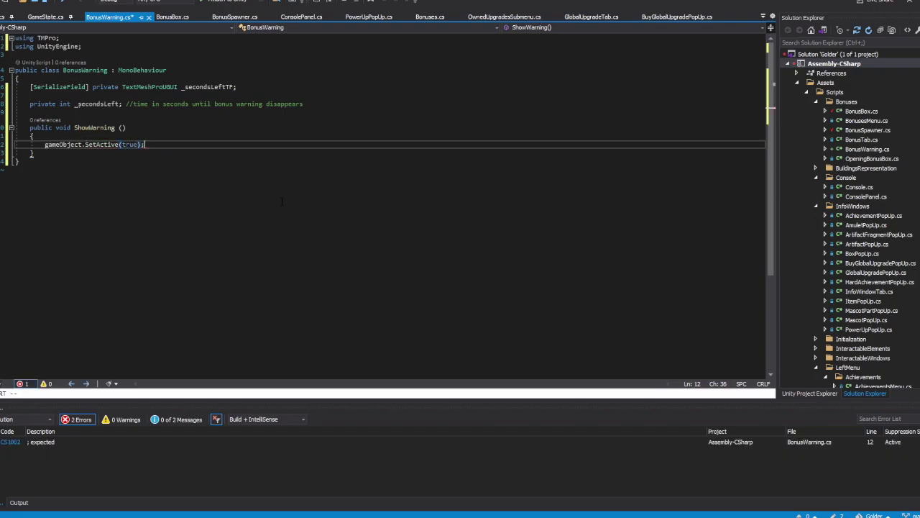
key("Return")
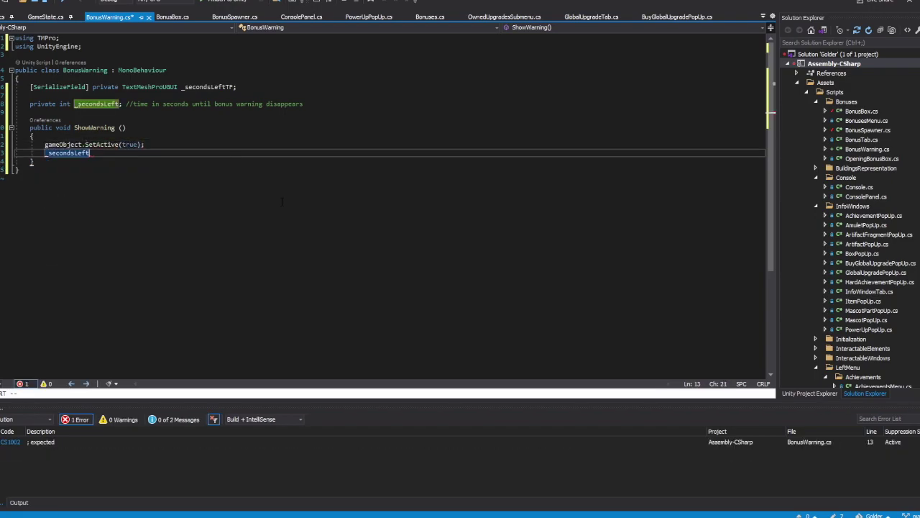
key("Up")
key("Up")
key("Up")
type("int aSe")
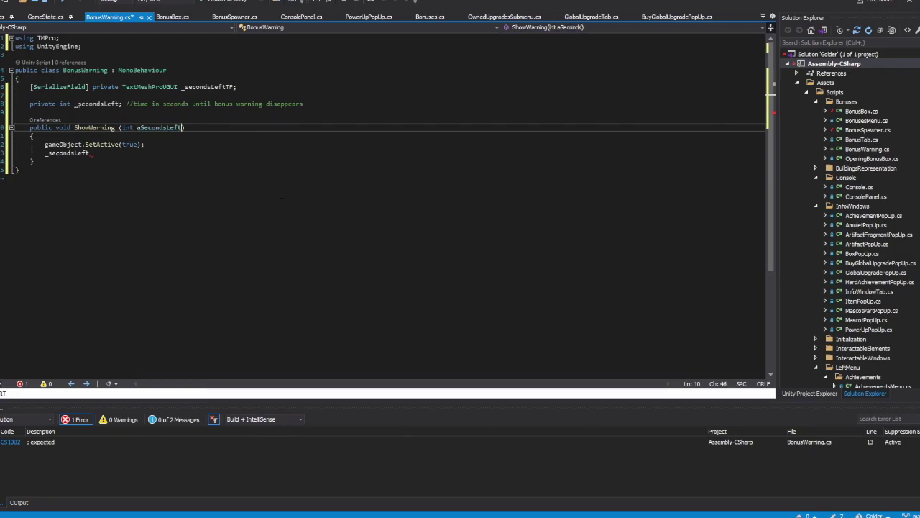
key("Down")
key("Down")
key("Down")
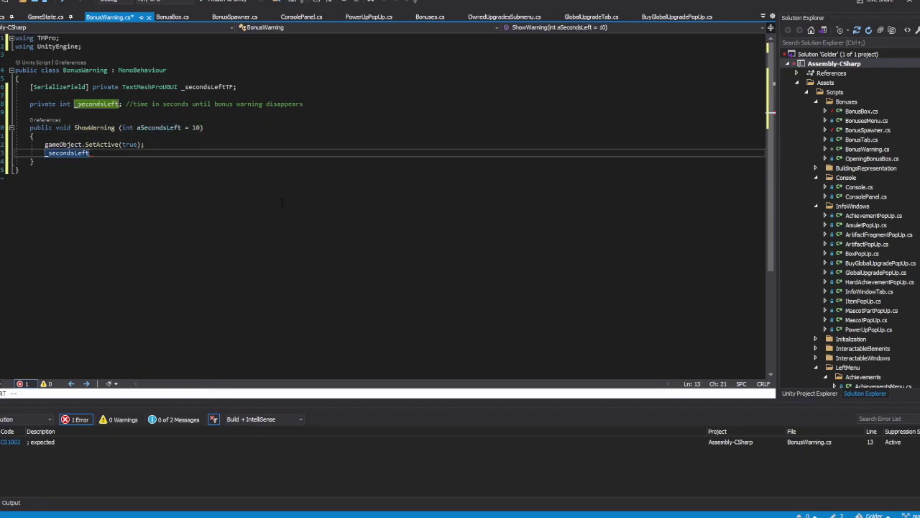
type("= aSecondsLeft;")
key("Return")
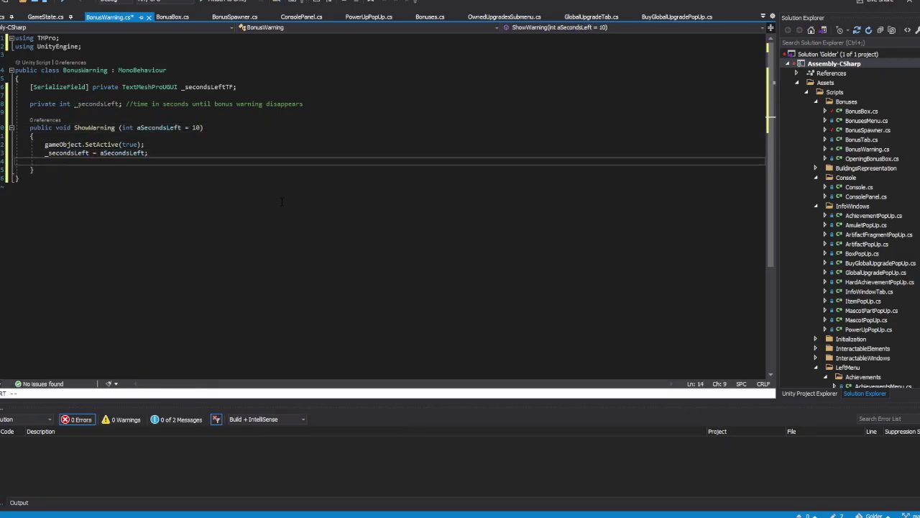
Show _secondsLeft in _secondsLeftTF and subscribe to Timer, generating the OnSecondPassed handler
type("_secondsLeftTF.text = _se")
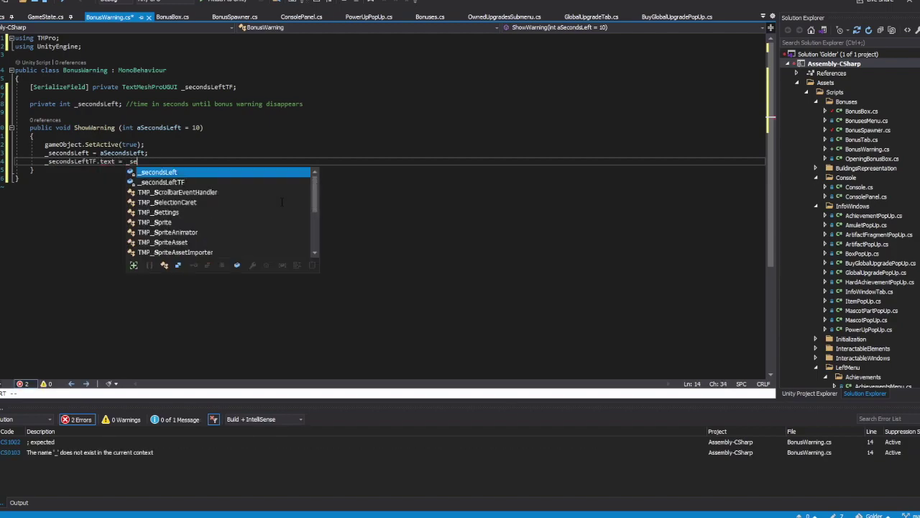
type("condsLeft.ToString();  Timer.on")
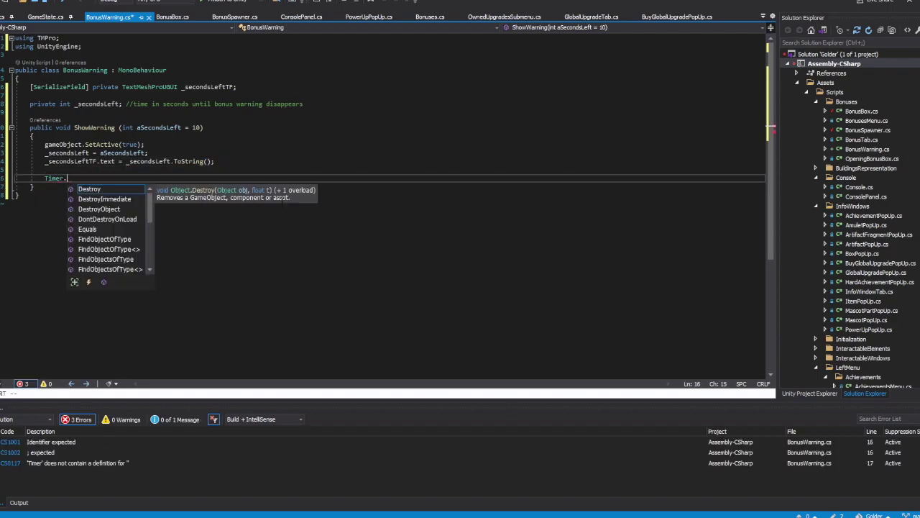
key("ctrl+Tab")
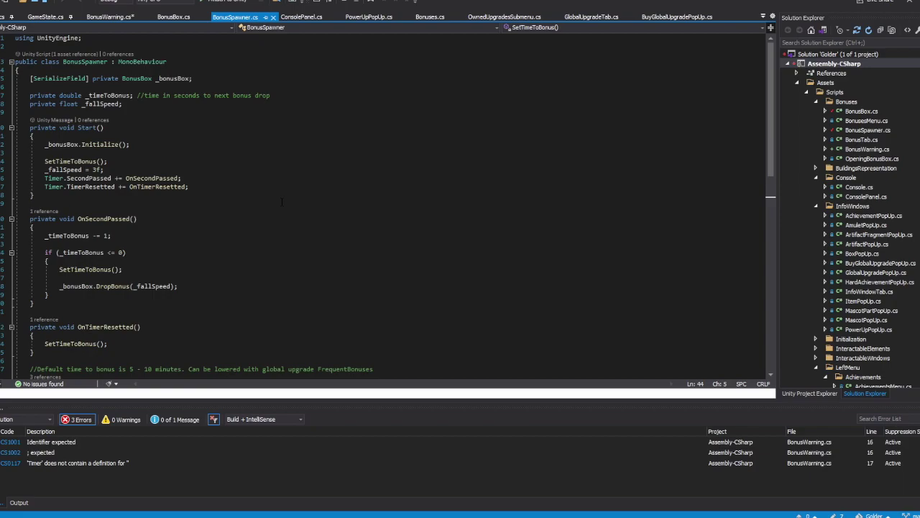
key("ctrl+Tab")
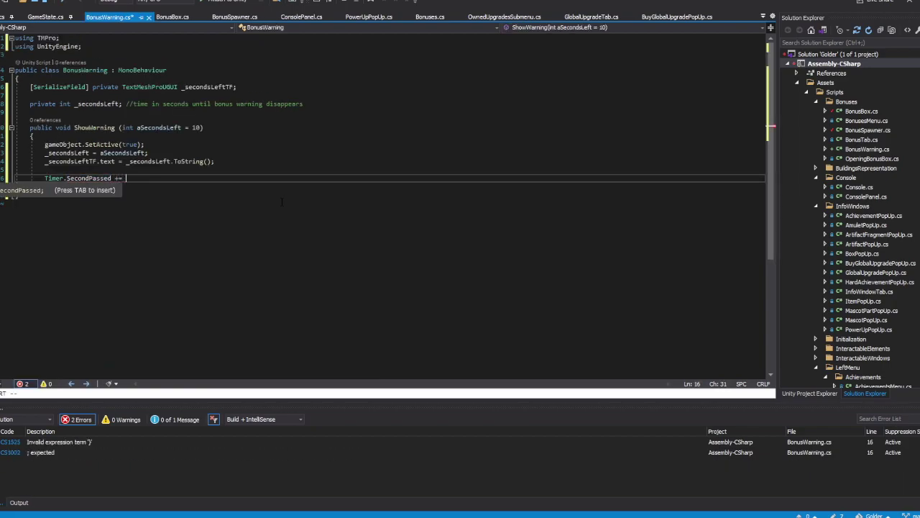
key("ctrl+period")
key("Return")
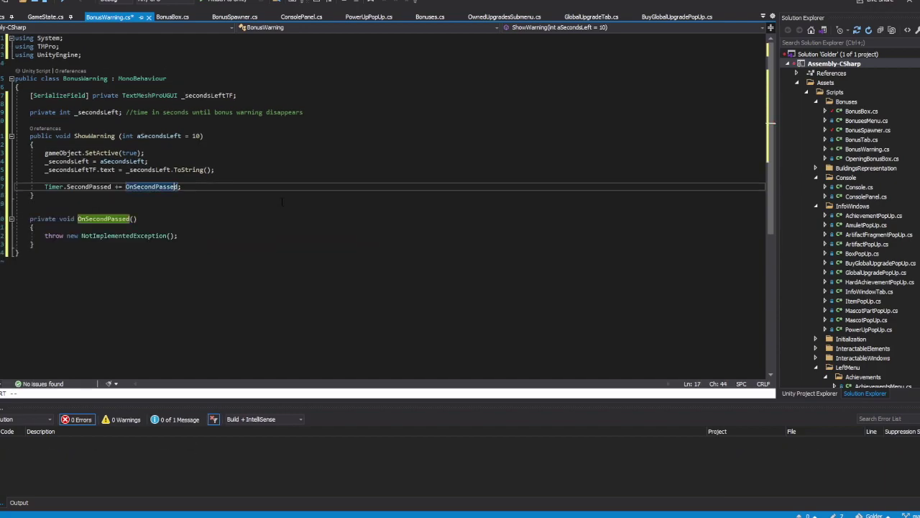
type(";")
key("Down")
key("Down")
key("Down")
key("Down")
key("Down")
Replace OnSecondPassed's placeholder exception with an update of _secondsLeftTF.text from _secondsLeft
key("shift+Home")
key("BackSpace")
type("_se")
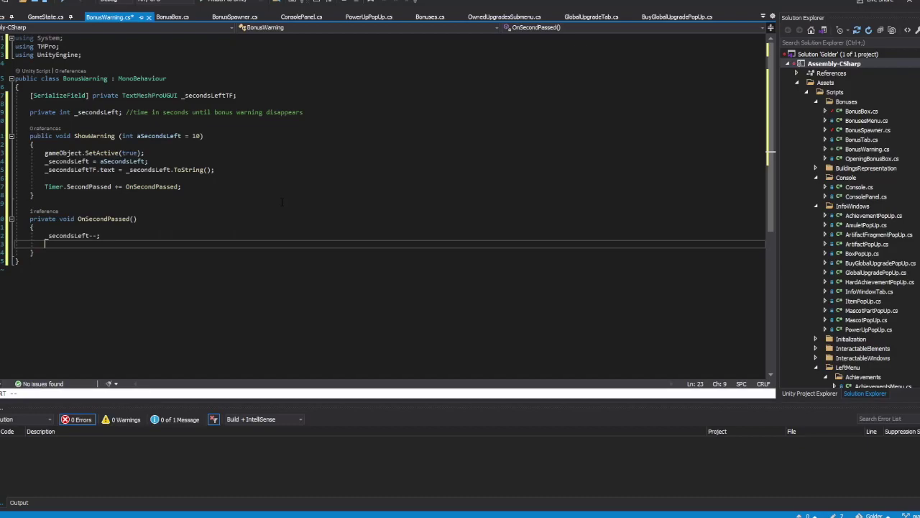
type("_secondsLeftTF.text =")
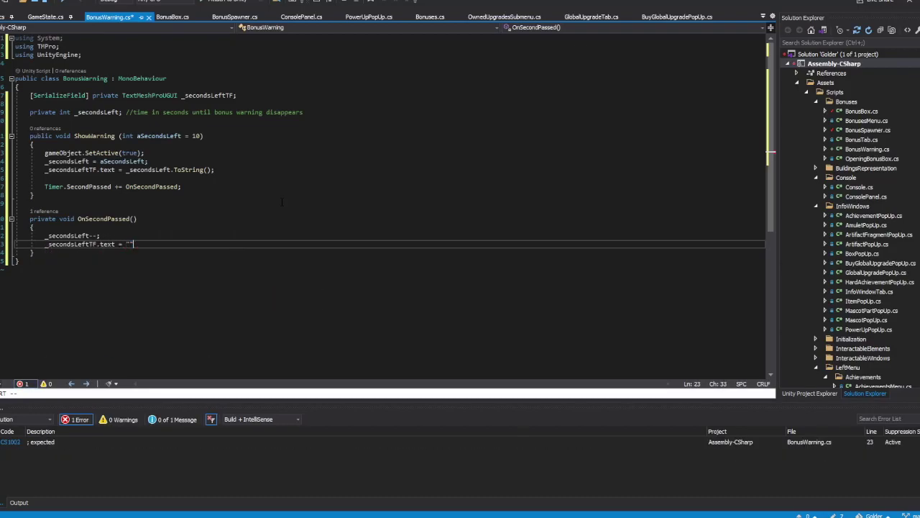
key("BackSpace")
key("BackSpace")
type("_secondsLeft")
key("Return")
key("Return")
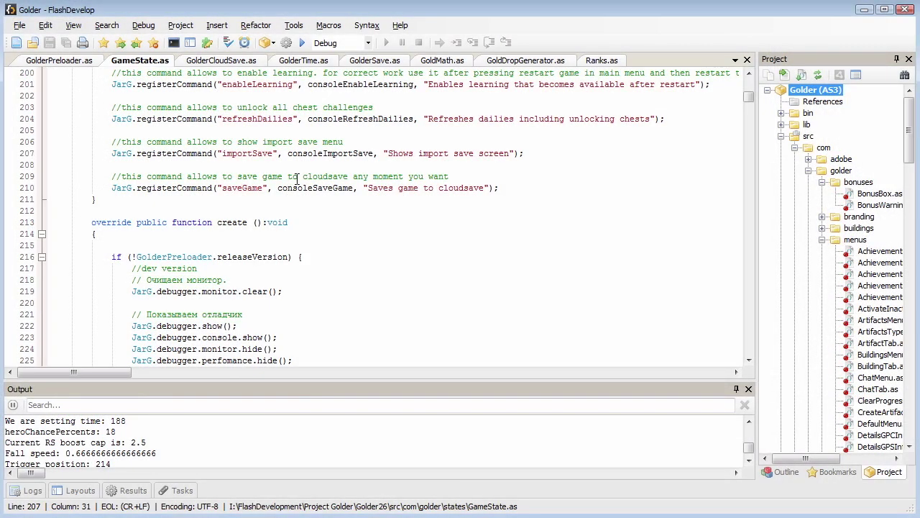
scroll(297, 178, "up", 14)
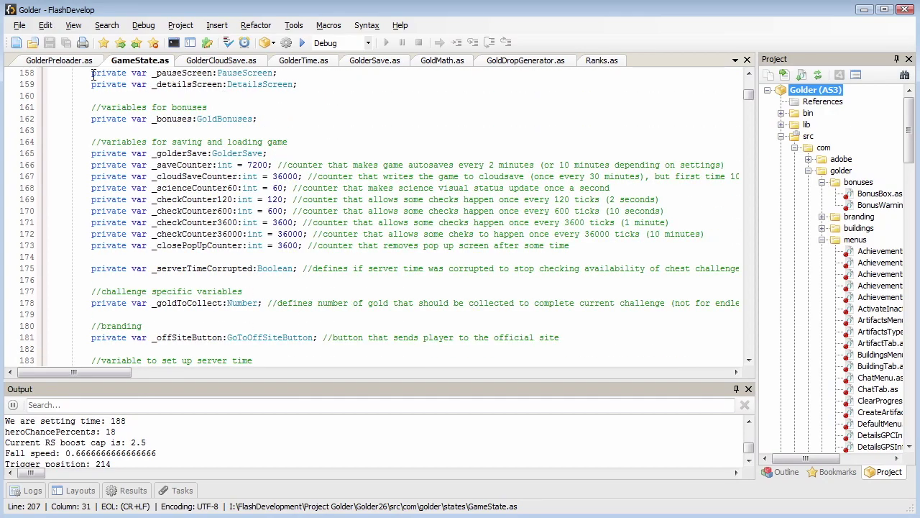
Skim through GolderPreloader.as, then switch to GolderCloudSave.as and scroll down through it
left_click(54, 62)
scroll(338, 172, "down", 6)
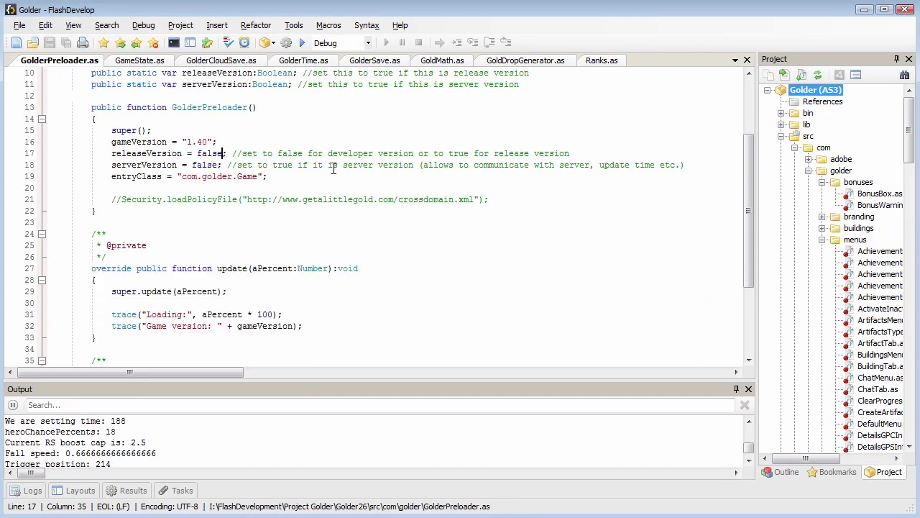
scroll(341, 175, "down", 1)
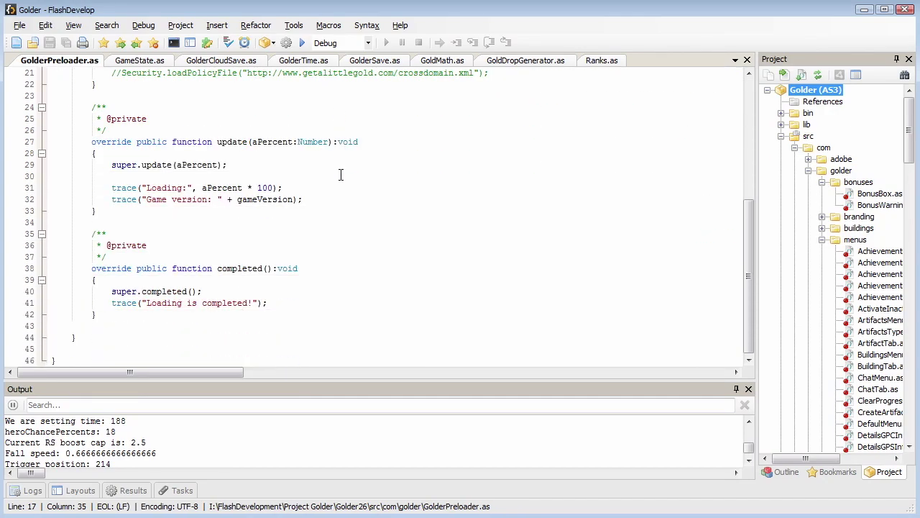
left_click(223, 61)
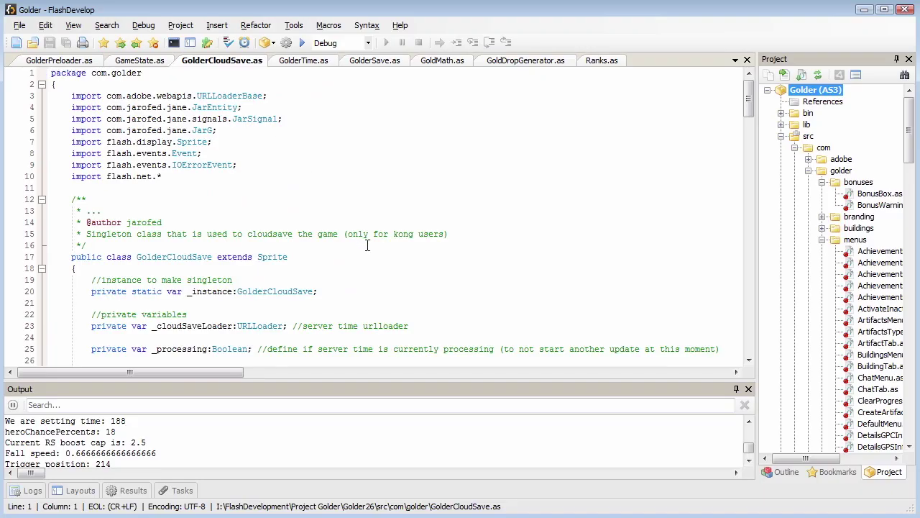
scroll(358, 243, "down", 7)
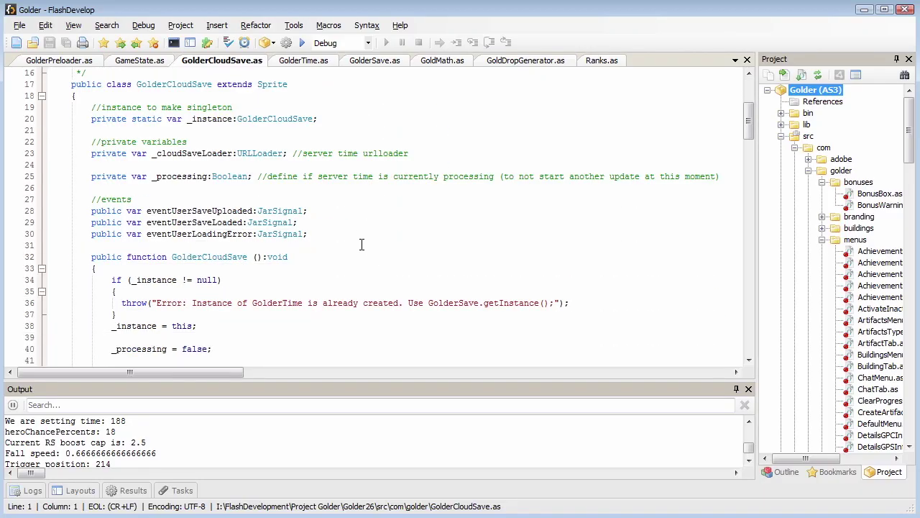
scroll(358, 244, "down", 5)
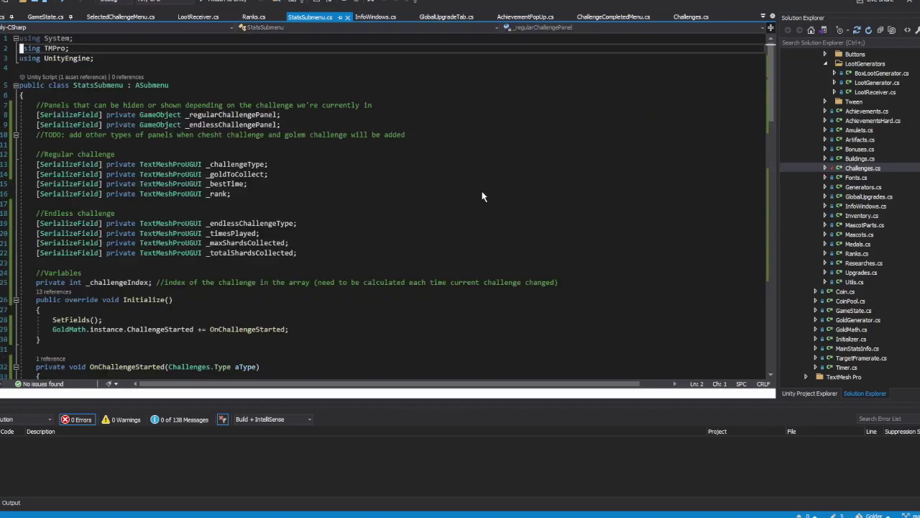
key("Return")
Add a //Gold comment and four TextMeshProUGUI fields: _currentGold, _challengeGold, _totalGold, _lifetimeGold
type("//Gold")
key("Return")
type("[SerializeField] priv")
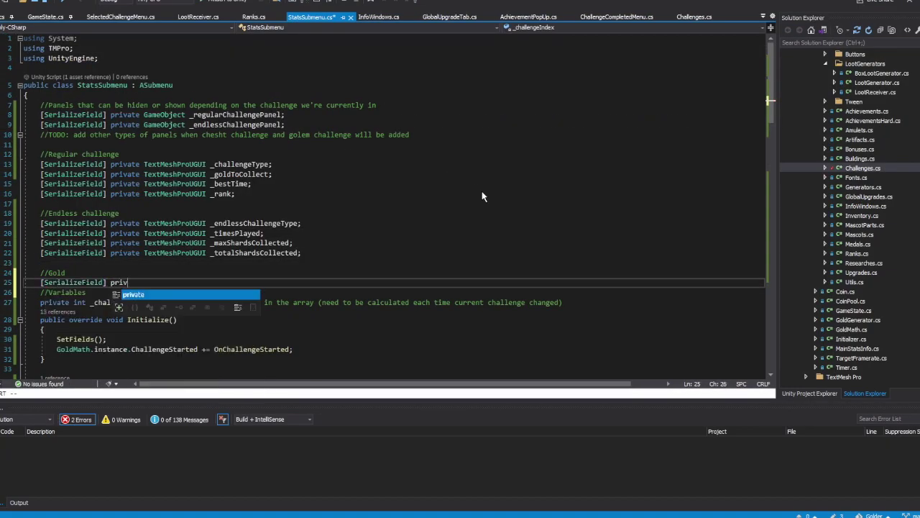
type("ate TextMeshProUGUI _currentGold;")
key("Return")
type("[SerializeField] private TextMeshProUGUI ")
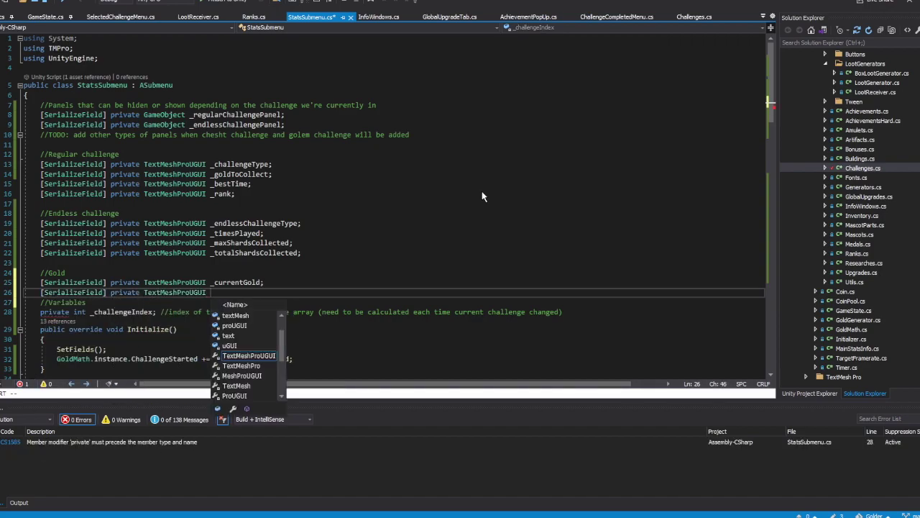
type("_challengeGold;")
key("Return")
type("[SerializeField] private TextMeshProUGUI _totalGold;")
key("Return")
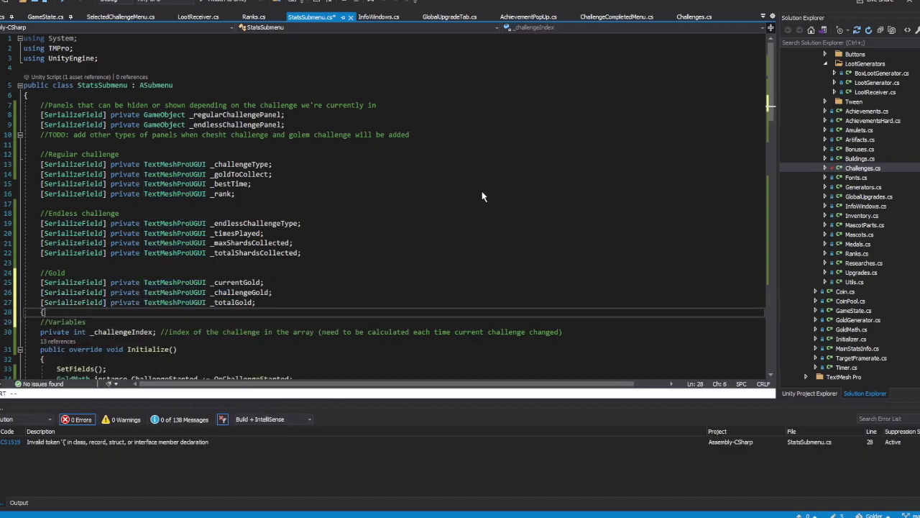
type("[SerializeField] private TextMeshProUGUI _lifetimeGold;")
key("Return")
In UpdateFields, set _currentGold.text from GoldMath.instance.goldInBank via Utils.CreateLetteredNumericString(…, false, 6, 2, false, false)
key("Down")
key("Down")
key("Down")
key("Down")
key("Down")
key("Down")
key("Down")
key("Down")
key("Down")
key("Down")
key("Down")
key("Down")
key("Down")
key("Down")
key("Down")
key("Down")
key("Down")
key("Down")
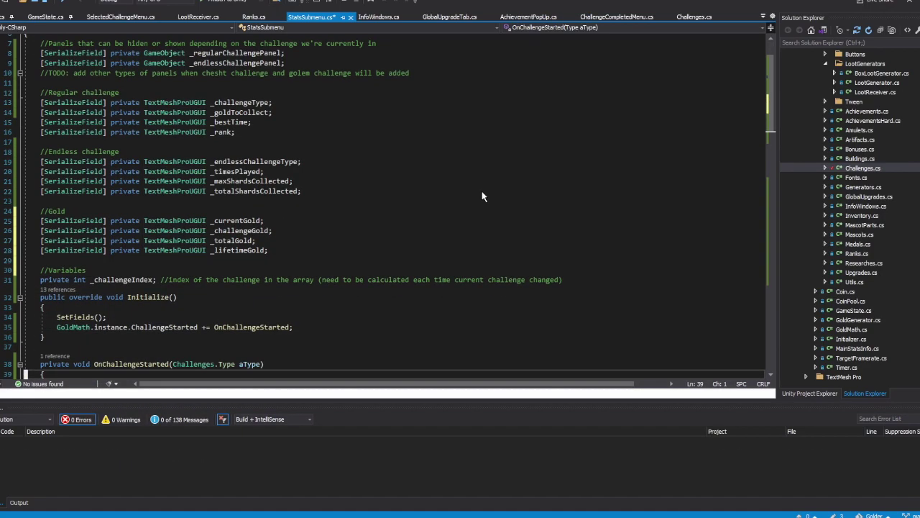
key("Down")
key("Down")
key("Down")
key("Down")
key("Down")
key("Down")
key("Down")
key("Down")
key("Down")
key("Down")
key("Down")
key("Down")
key("Down")
key("Down")
key("Down")
key("Down")
key("Down")
key("Down")
key("Down")
key("Down")
type("_currentGold.text = Ugl")
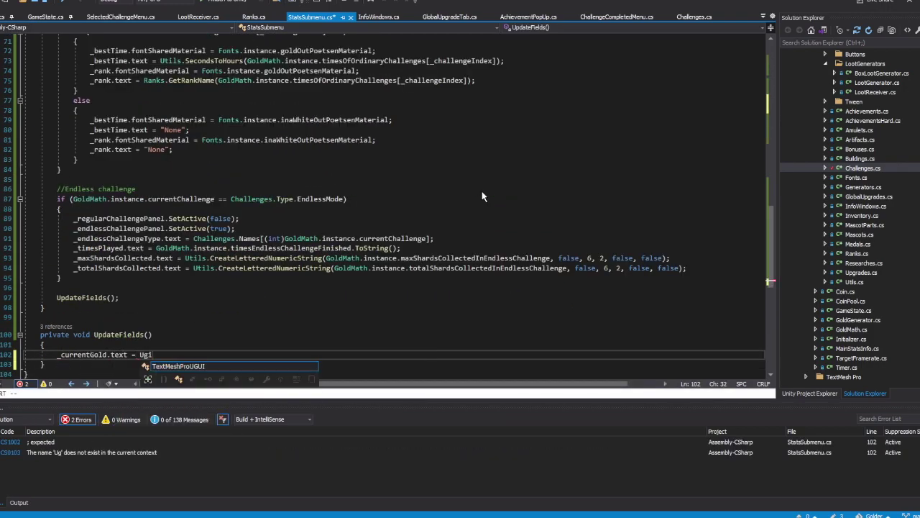
key("BackSpace")
key("BackSpace")
type("tils.CreateLetteredNumericString(GoldMath.instance.gol")
key("ctrl+minus")
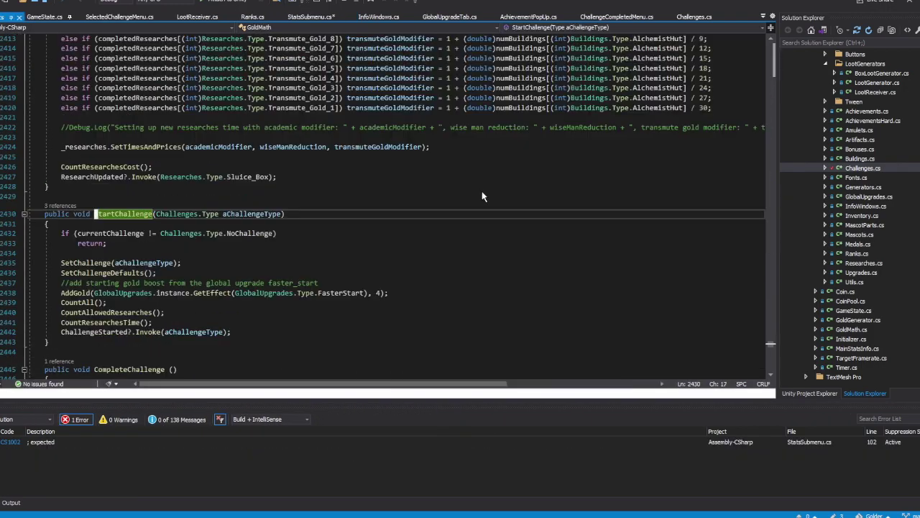
key("n")
key("n")
key("n")
key("n")
key("n")
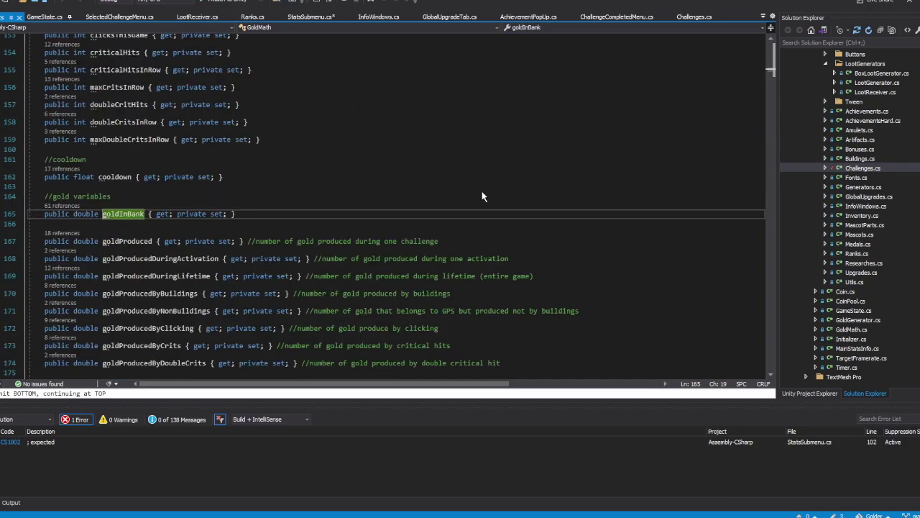
key("ctrl+minus")
type(", false, 6 ")
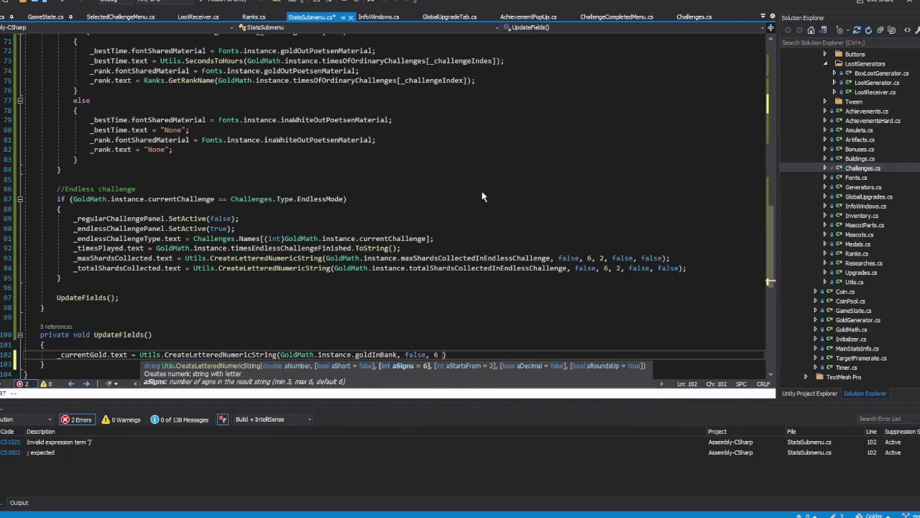
type(", 2, false, false)")
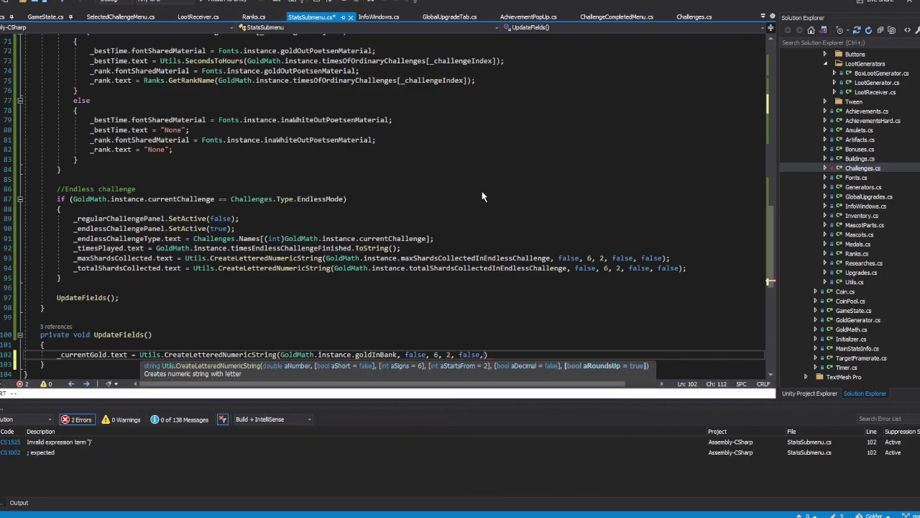
Duplicate the _currentGold line and point the first copy at GoldMath's goldProduced
key("Escape")
key("y")
key("y")
key("p")
key("p")
type("cw_")
key("ctrl+shift+minus")
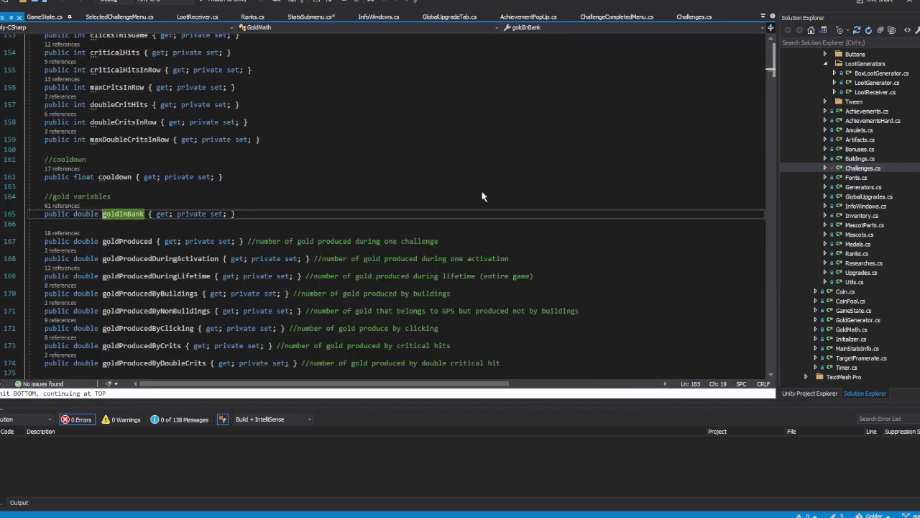
key("ctrl+minus")
type("cwgold")
key("Tab")
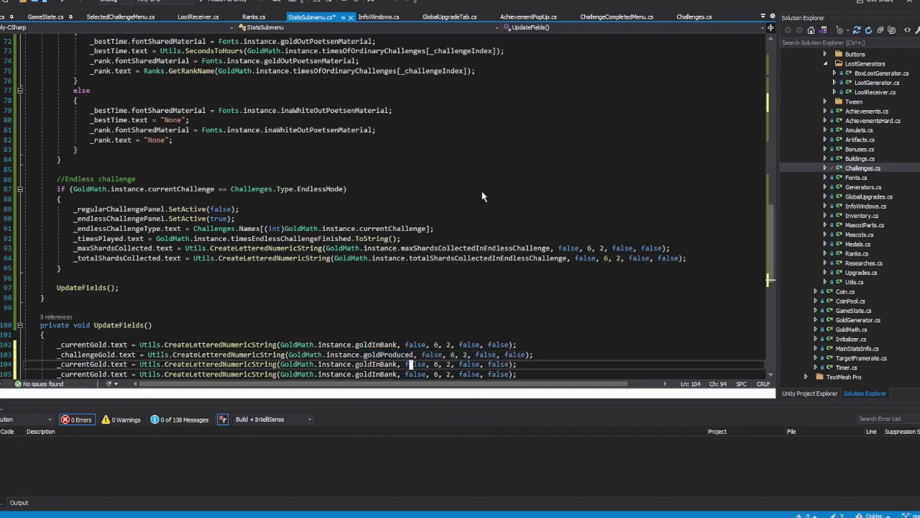
Point the other copies at goldProducedDuringActivation and goldProducedDuringLifetime, renaming the last to _lifetimeGold
key("Escape")
type("jcwgoldProduceD")
key("Tab")
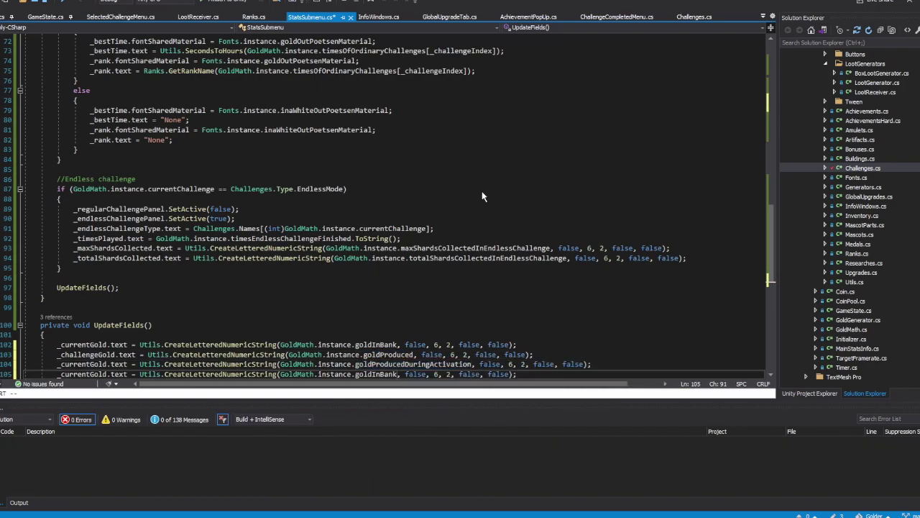
key("Escape")
type("jcwgoldProd")
key("Tab")
type("^cw_l")
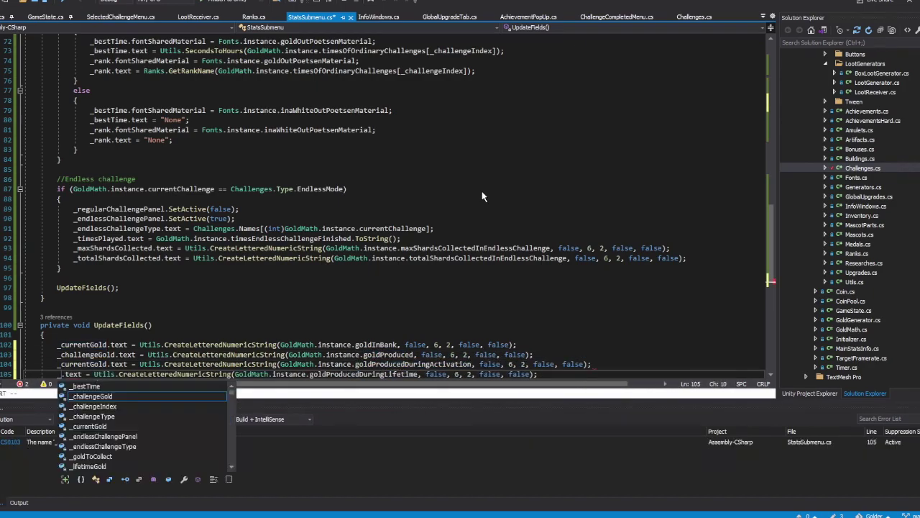
key("Tab")
Insert a blank line above the _currentGold assignment and save StatsSubmenu.cs
key("Escape")
key("k")
key("k")
key("O")
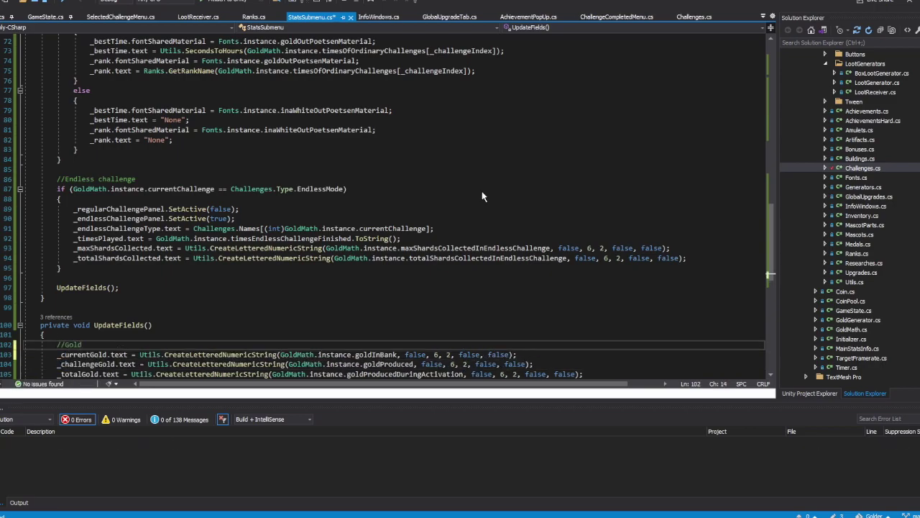
key("ctrl+s")
key("alt+Tab")
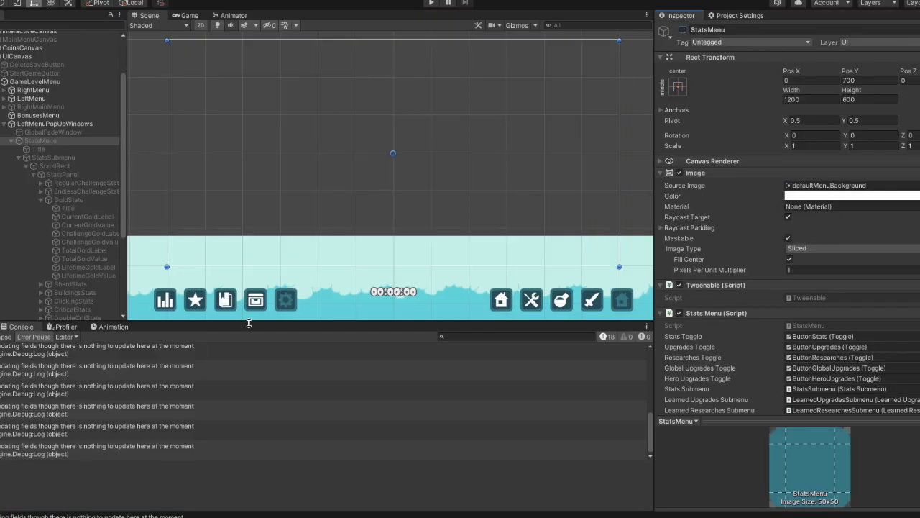
Run the game, stop it after the NullReferenceException, and select StatsSubmenu in the Hierarchy
left_click(432, 3)
left_click(431, 3)
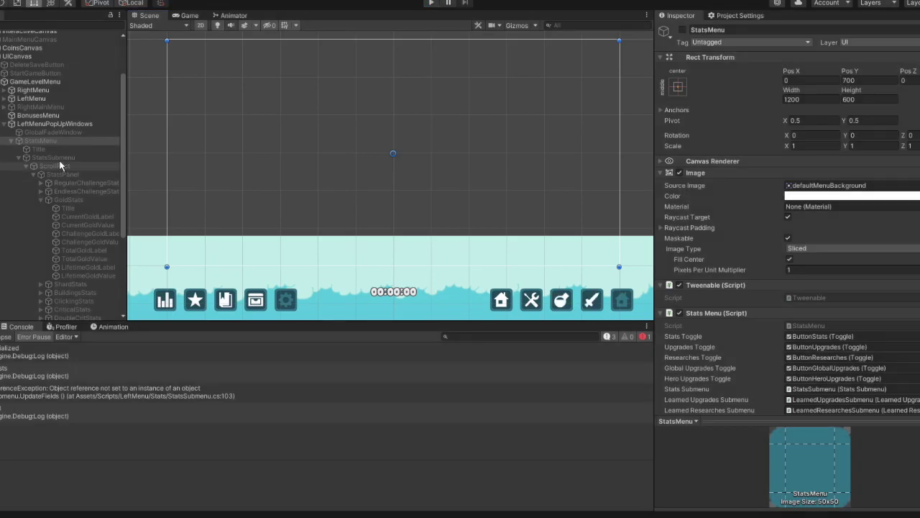
scroll(764, 353, "down", 2)
left_click(50, 157)
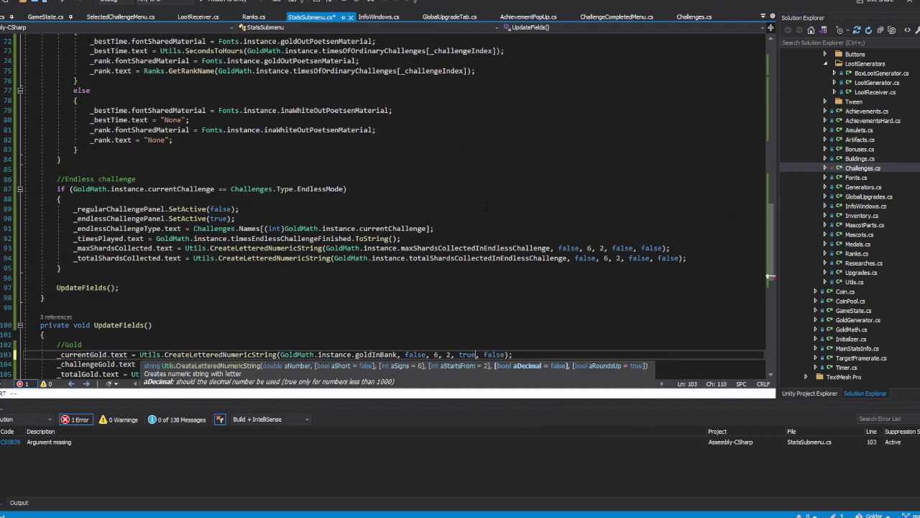
Finish the true argument and write _lifetimeGold.text = Utils.CreateLetteredNumericString(GoldMath.instance.goldProduced…
type("ue, false);")
key("Return")
type("_lifetimeGold.text = Utils.CreateLetteredNumericString(GoldMath.instance.goldProducedDuringLifetime,")
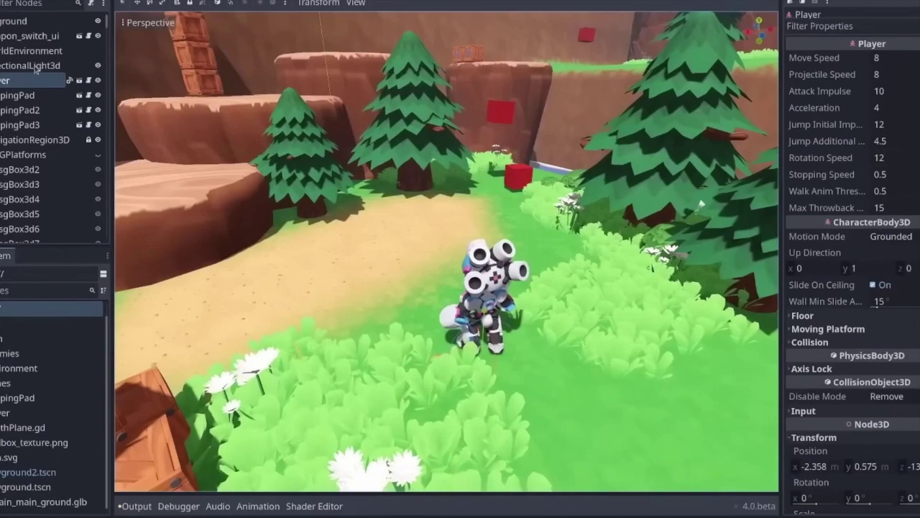
Toggle the DirectionalLight3D's Shadow off and back on
left_click(35, 66)
left_click(888, 127)
left_click(888, 128)
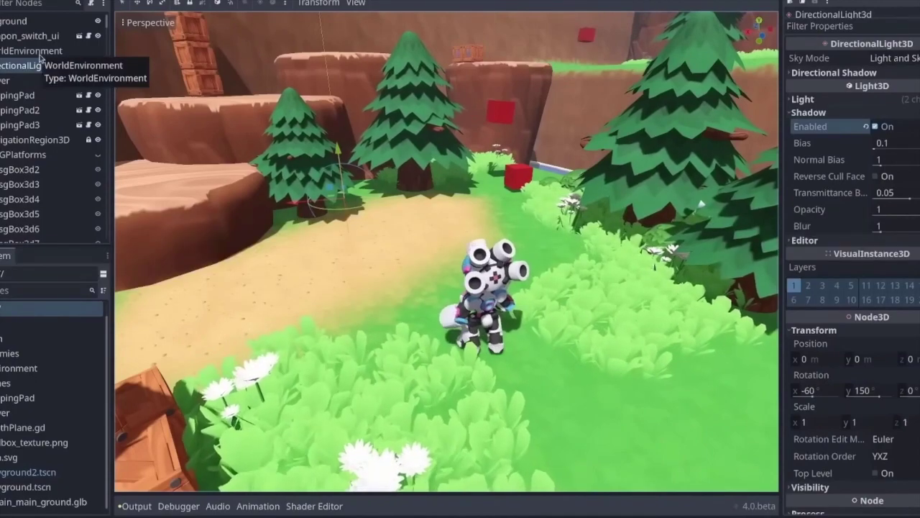
Enable SDFGI in the WorldEnvironment node's Inspector settings
left_click(33, 50)
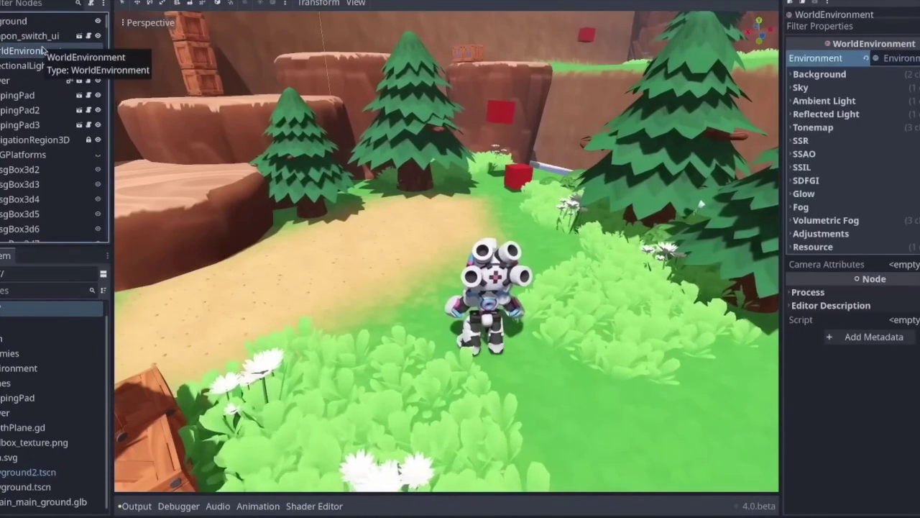
left_click(874, 181)
left_click(870, 208)
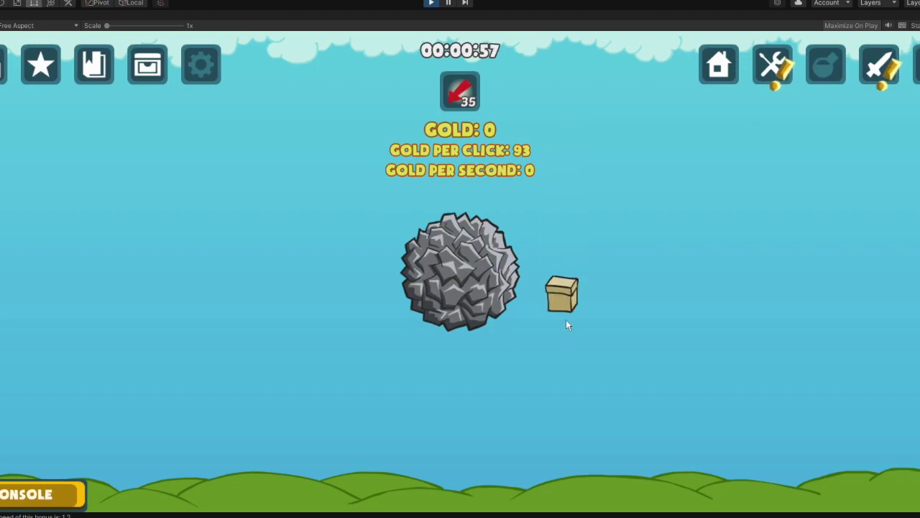
Click the falling bonus crate to activate Perfect Touch for 55 seconds
left_click(563, 321)
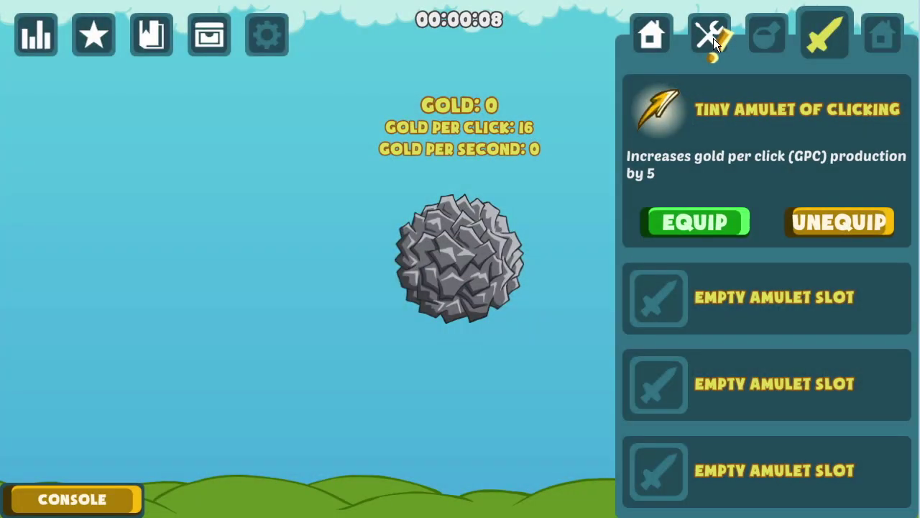
Mine the rock, buy the first Gold Pan and collect the Perfect Touch crate
left_click(709, 38)
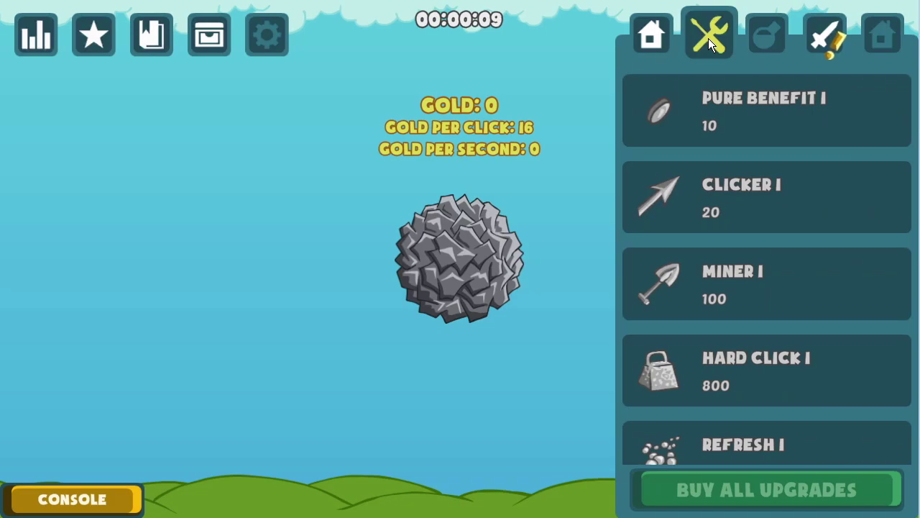
left_click(708, 38)
left_click(474, 267)
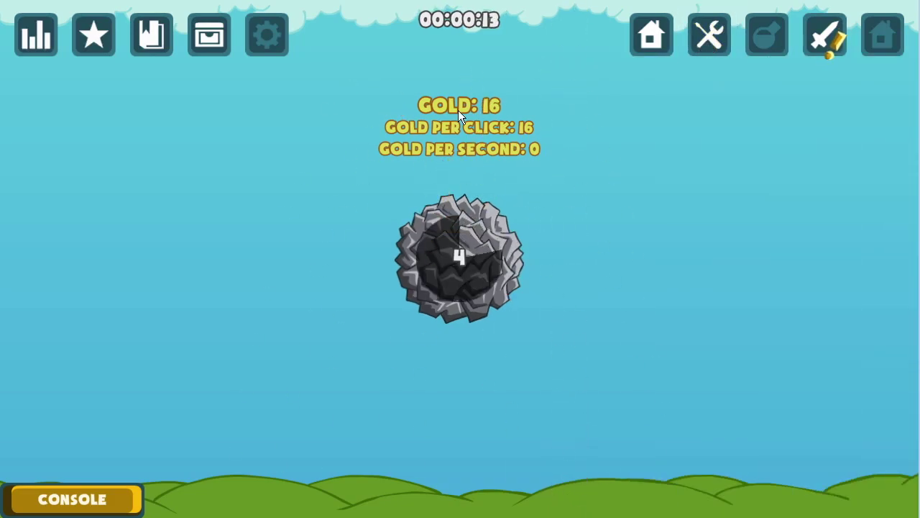
left_click(650, 29)
left_click(709, 129)
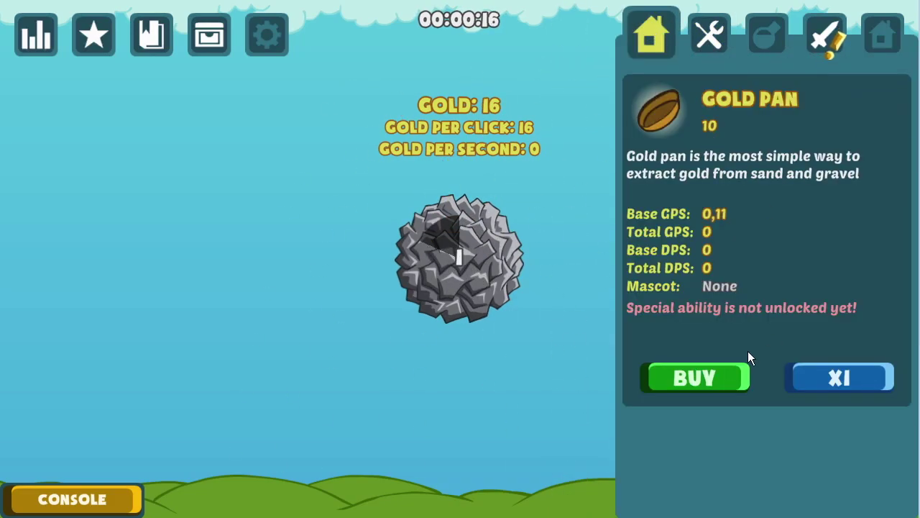
left_click(693, 380)
left_click(460, 258)
left_click(572, 162)
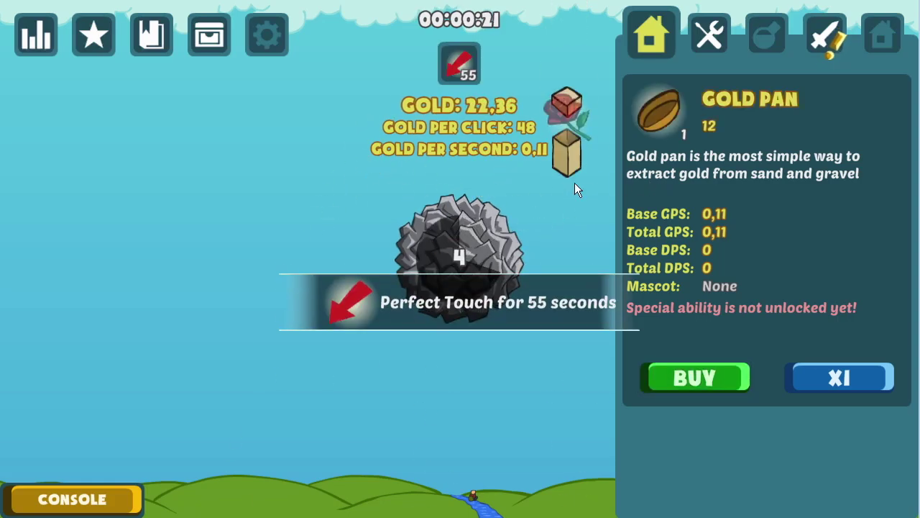
Buy the Clicker I, Pure Benefit I, Clicker 2, Miner I and Clicker 3 upgrades
left_click(708, 35)
left_click(734, 197)
left_click(737, 307)
left_click(496, 238)
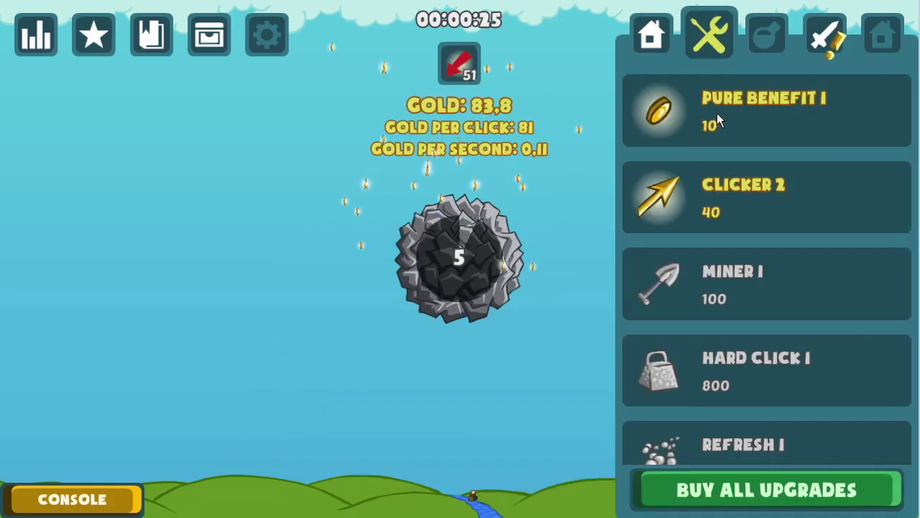
left_click(716, 113)
left_click(752, 219)
left_click(706, 140)
left_click(743, 224)
left_click(670, 203)
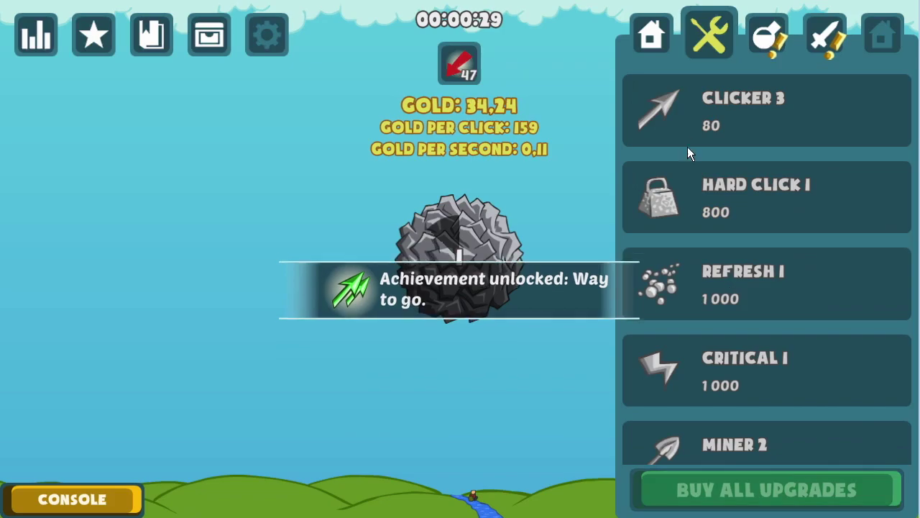
left_click(496, 237)
left_click(721, 103)
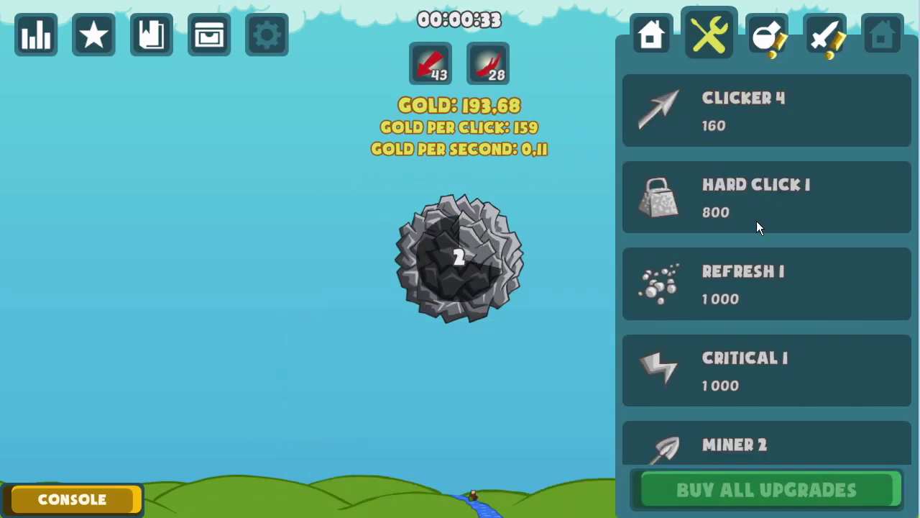
Start the Sluice Box research
left_click(766, 36)
left_click(740, 108)
left_click(694, 297)
left_click(439, 271)
Buy more Gold Pans until ten are owned
left_click(650, 32)
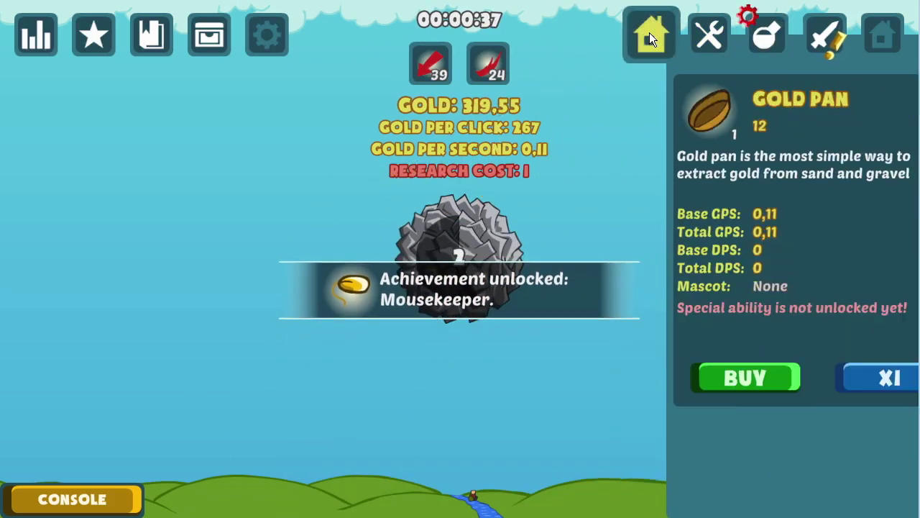
left_click(707, 375)
left_click(706, 374)
left_click(706, 374)
left_click(704, 374)
left_click(704, 374)
left_click(705, 376)
left_click(707, 378)
left_click(706, 378)
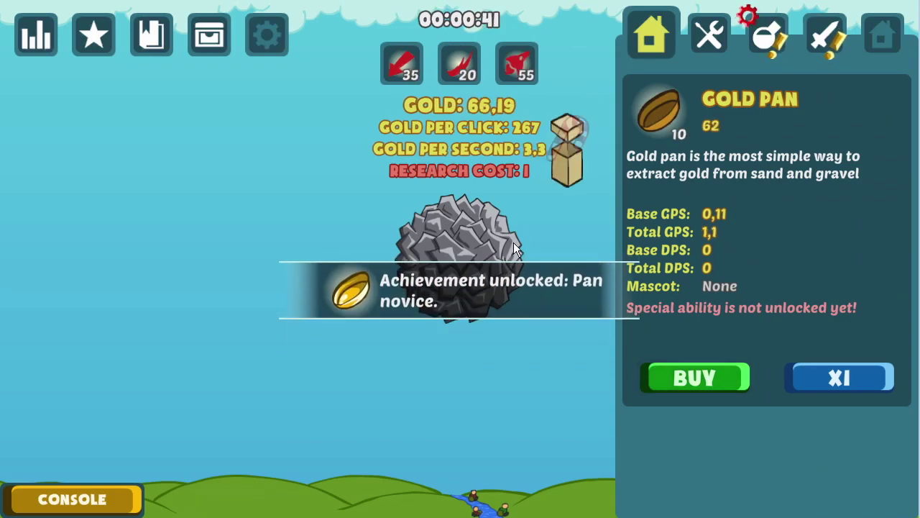
left_click(514, 243)
Open an empty amulet slot to bring up the Select Amulet dialog
left_click(824, 36)
left_click(663, 294)
left_click(692, 372)
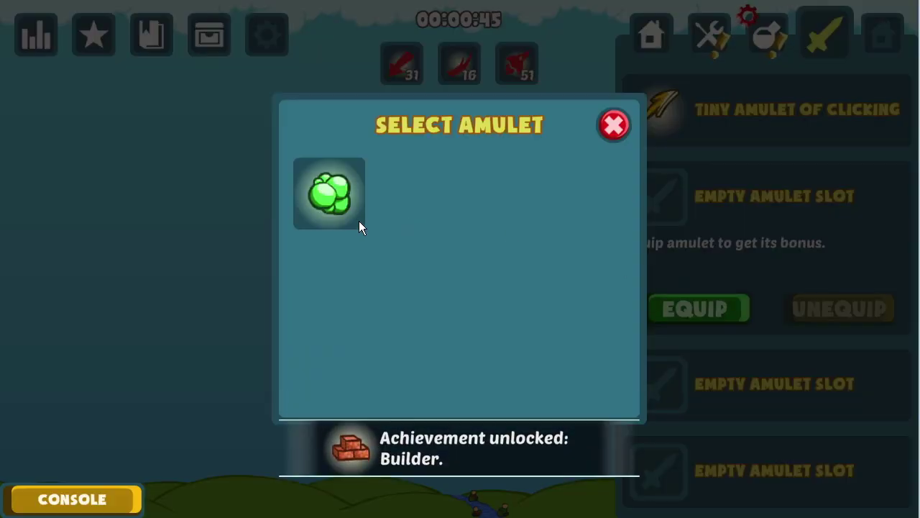